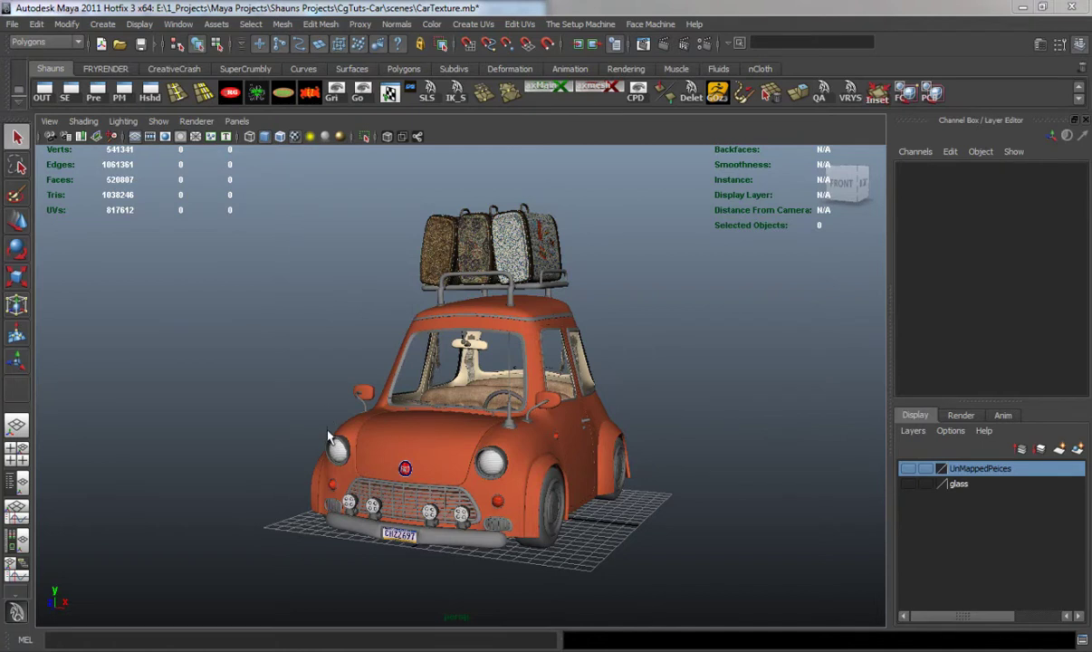
Select the lens of the car's left headlight and graph its material network in Hypershade, showing only the work area
{"action": "left_click_drag", "start_coordinate": [308, 433], "coordinate": [348, 472], "text": "alt"}
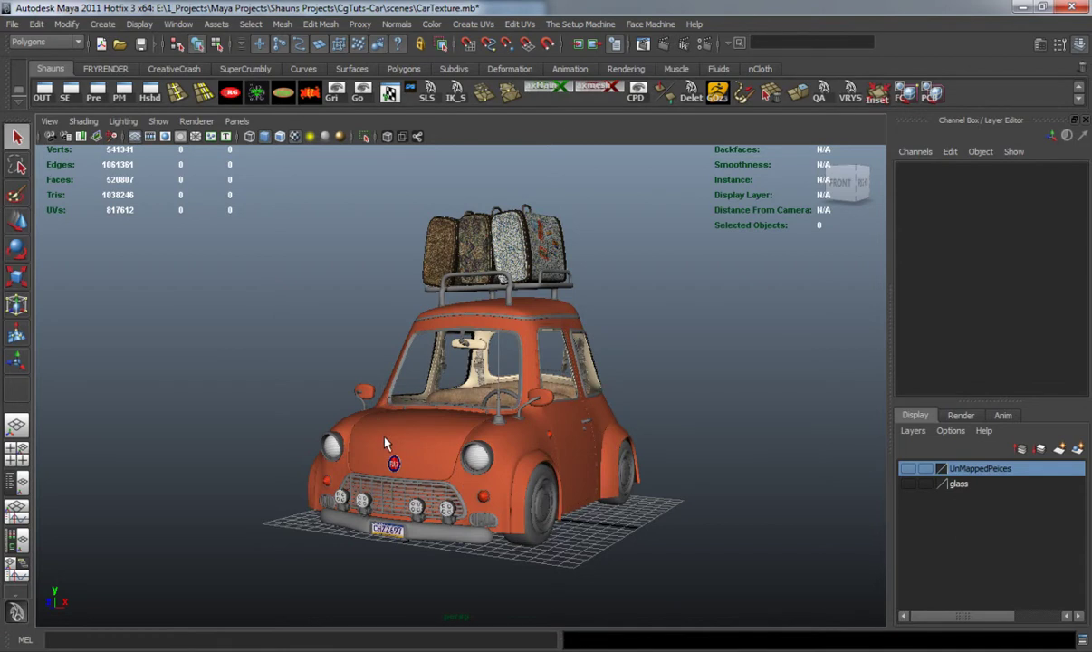
{"action": "right_click_drag", "start_coordinate": [396, 445], "coordinate": [422, 448], "text": "alt"}
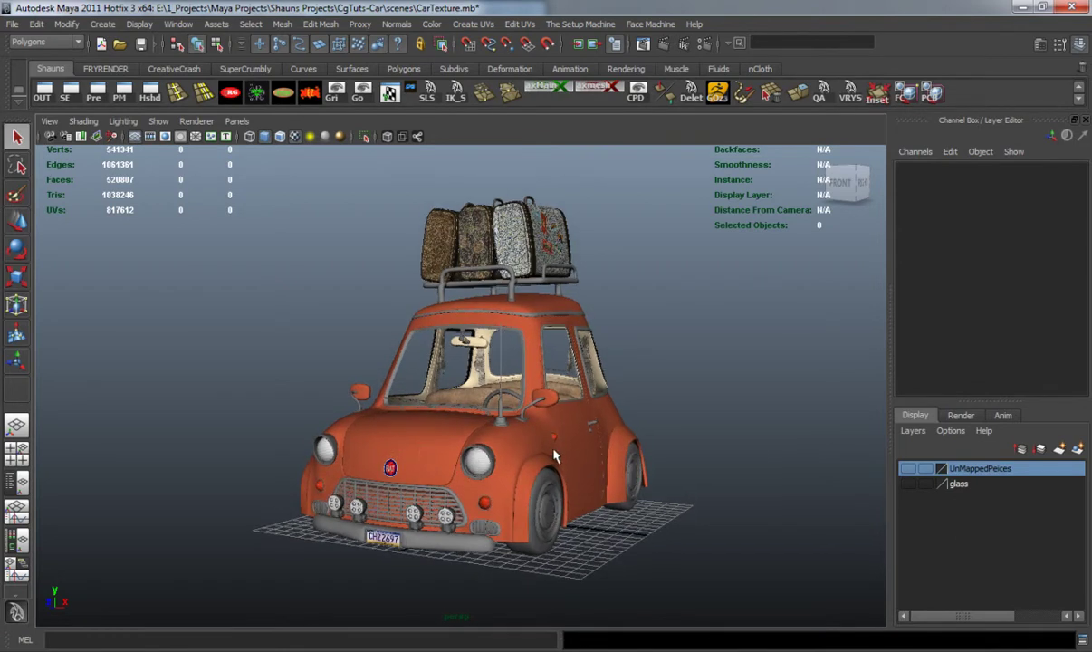
{"action": "left_click_drag", "start_coordinate": [541, 446], "coordinate": [500, 444], "text": "alt"}
{"action": "middle_click_drag", "start_coordinate": [501, 444], "coordinate": [498, 466], "text": "alt"}
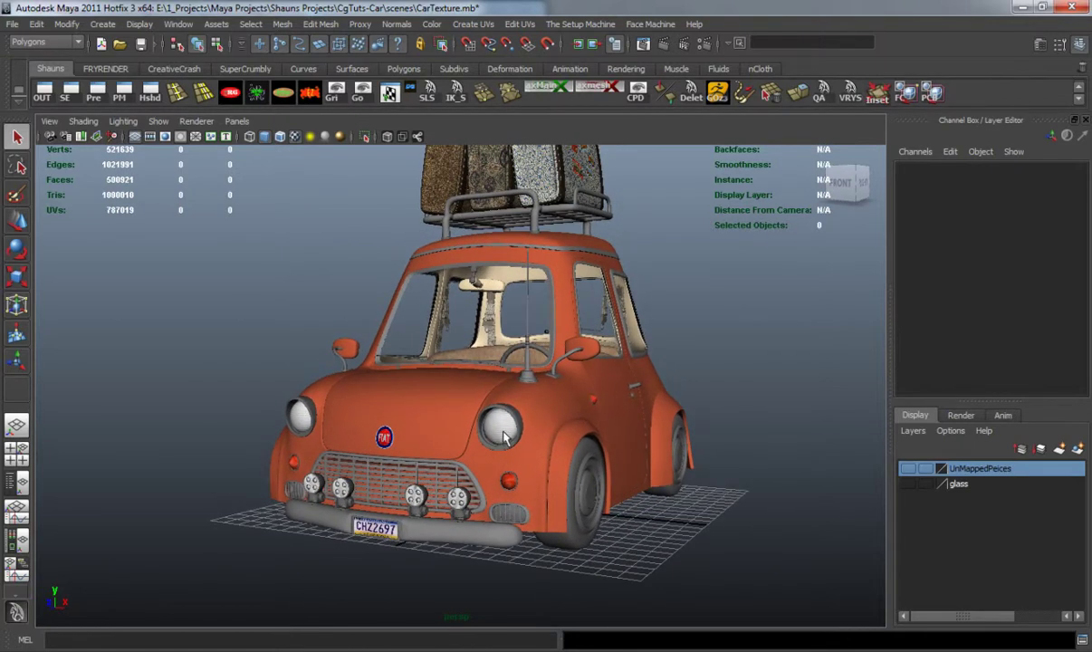
{"action": "left_click", "coordinate": [503, 425]}
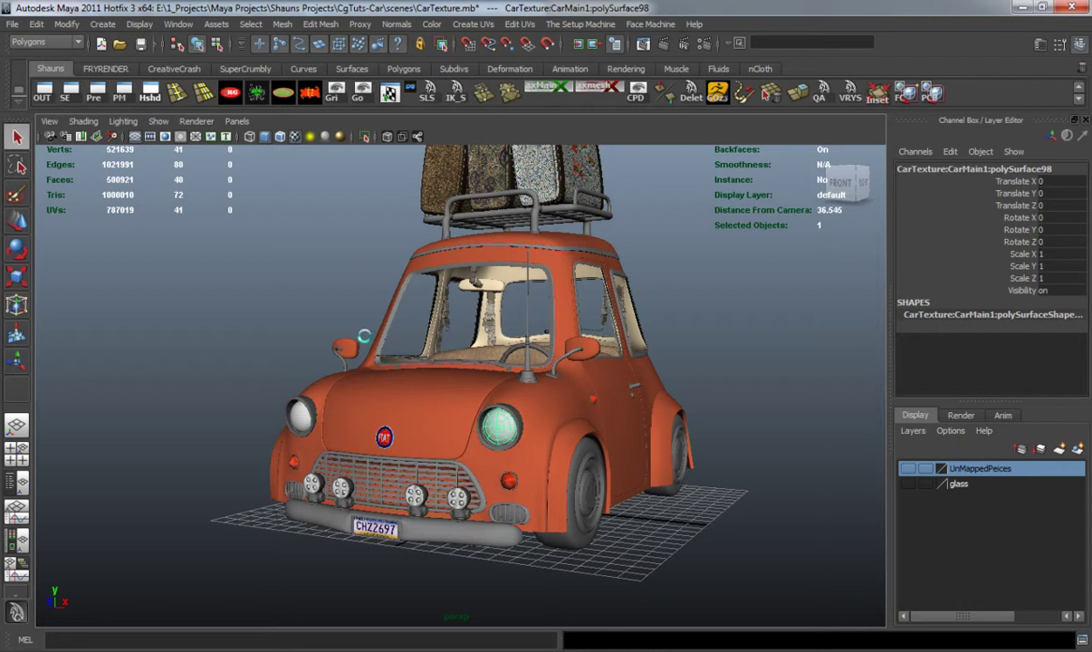
{"action": "left_click", "coordinate": [148, 91]}
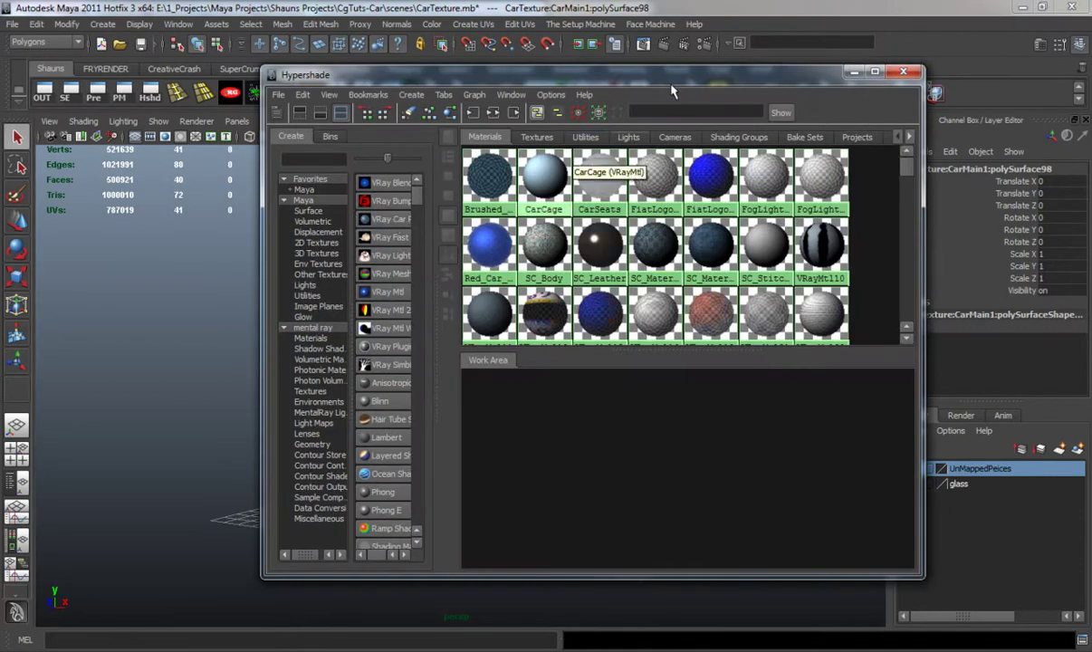
{"action": "left_click_drag", "start_coordinate": [635, 81], "coordinate": [679, 73]}
{"action": "left_click", "coordinate": [494, 107]}
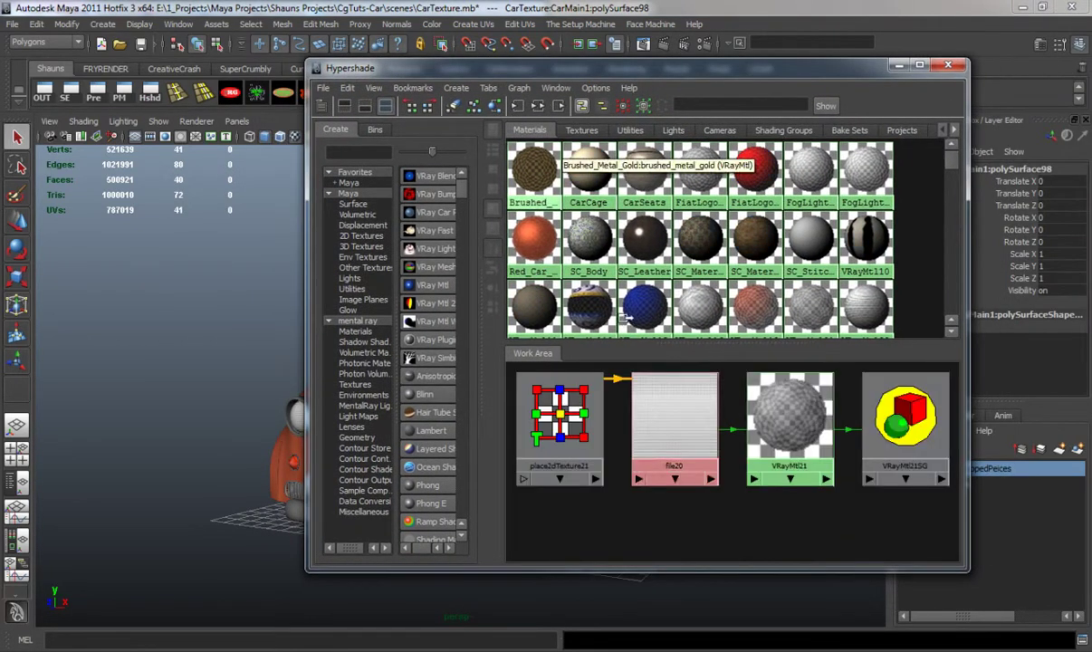
{"action": "left_click_drag", "start_coordinate": [781, 73], "coordinate": [574, 62]}
{"action": "left_click", "coordinate": [148, 102]}
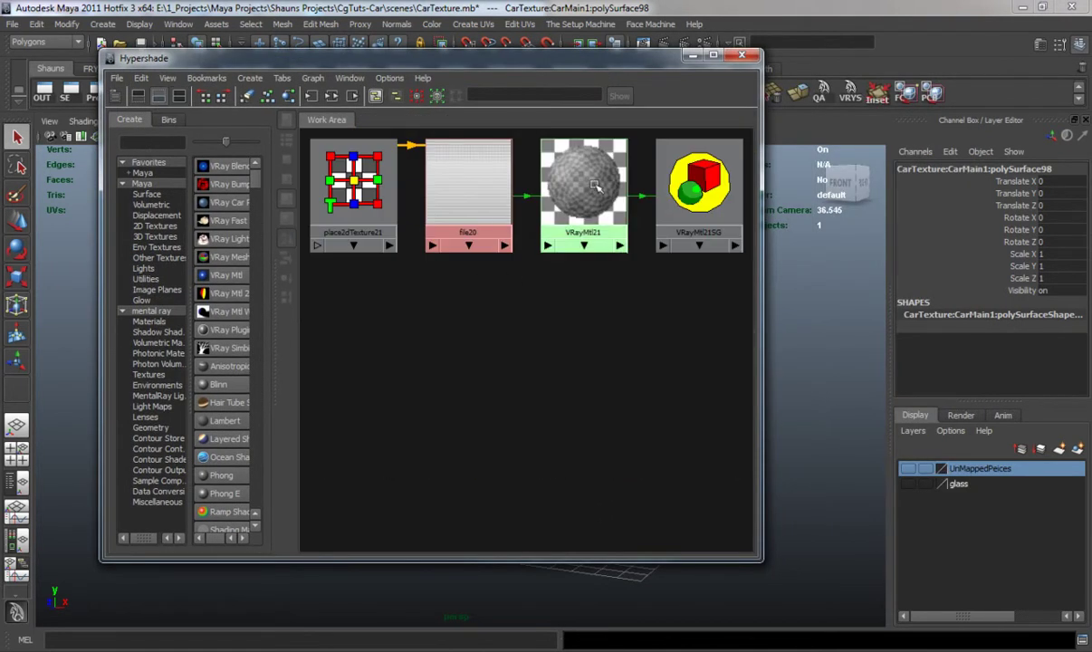
Display the attributes of the headlight lens material VRayMtl21 and connect a new file texture to its bump map
{"action": "left_click_drag", "start_coordinate": [561, 60], "coordinate": [336, 71]}
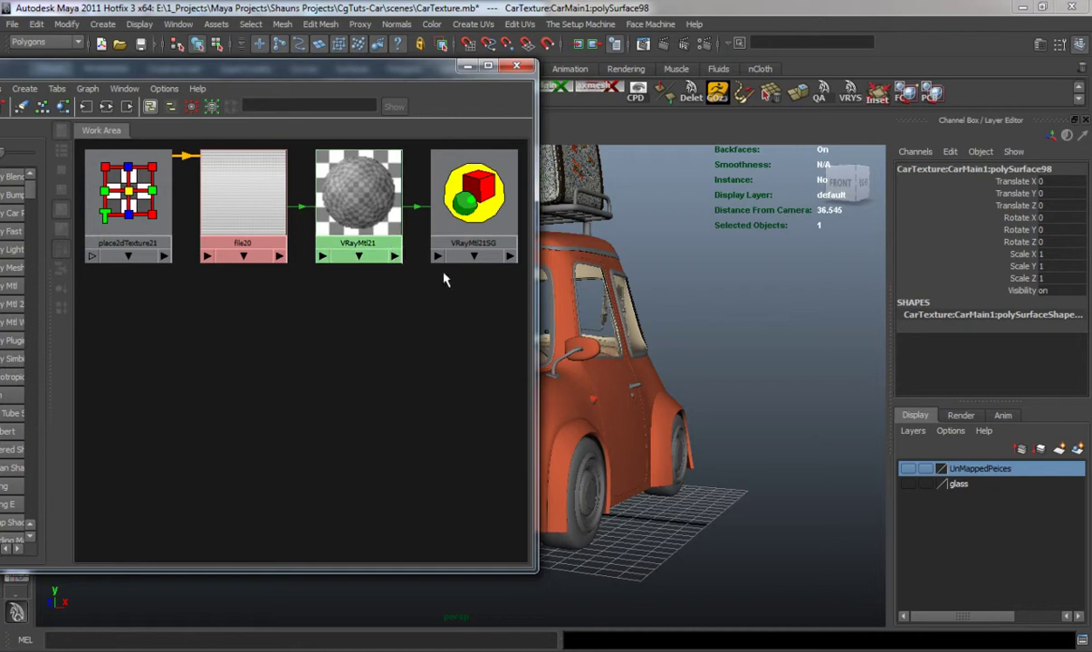
{"action": "left_click_drag", "start_coordinate": [658, 337], "coordinate": [616, 360], "text": "alt"}
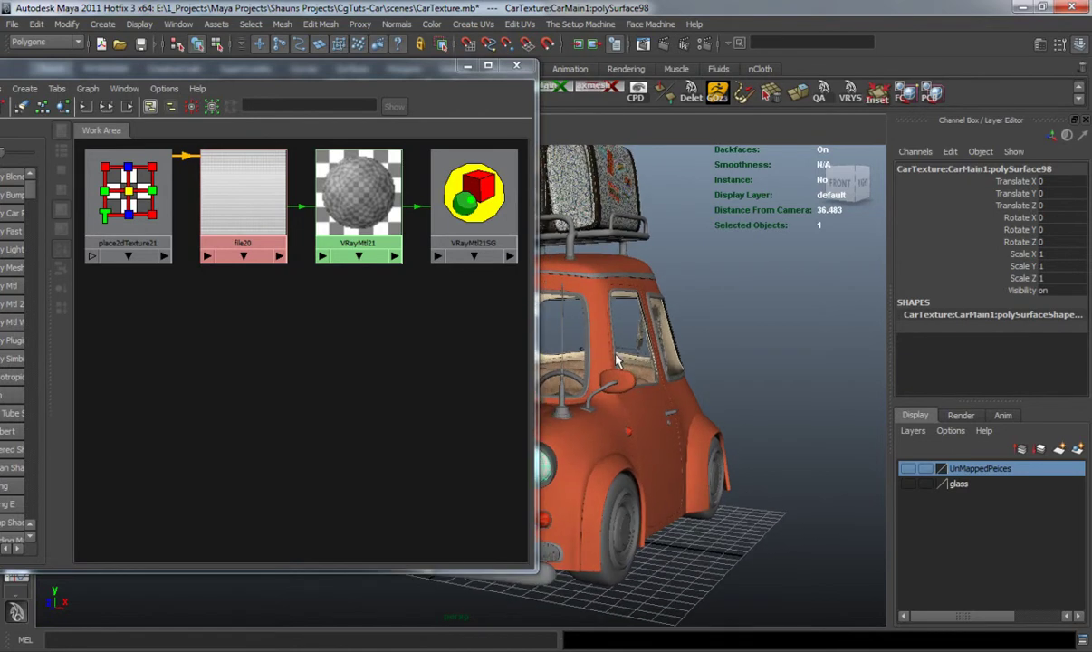
{"action": "key", "text": "ctrl+a"}
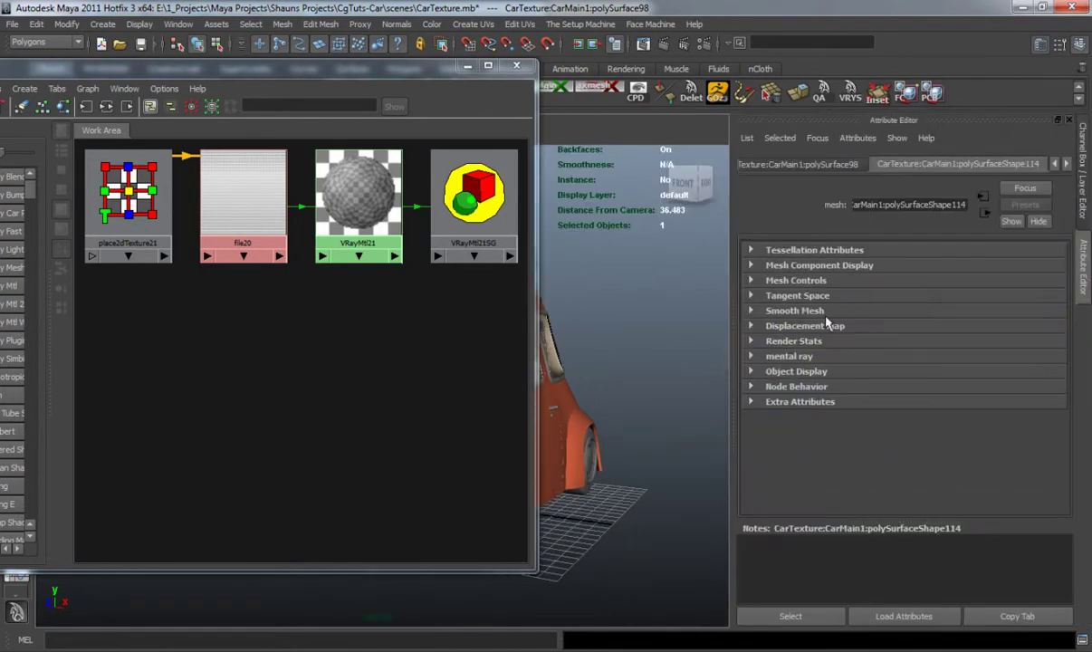
{"action": "left_click", "coordinate": [1066, 164]}
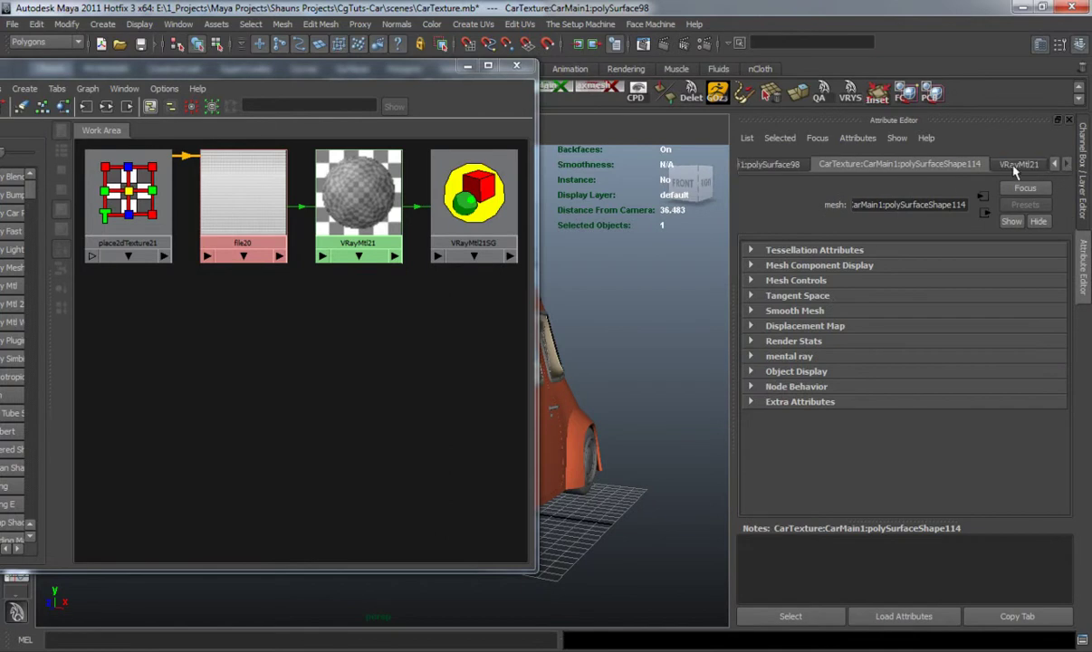
{"action": "left_click", "coordinate": [954, 160]}
{"action": "left_click_drag", "start_coordinate": [1064, 326], "coordinate": [1055, 433]}
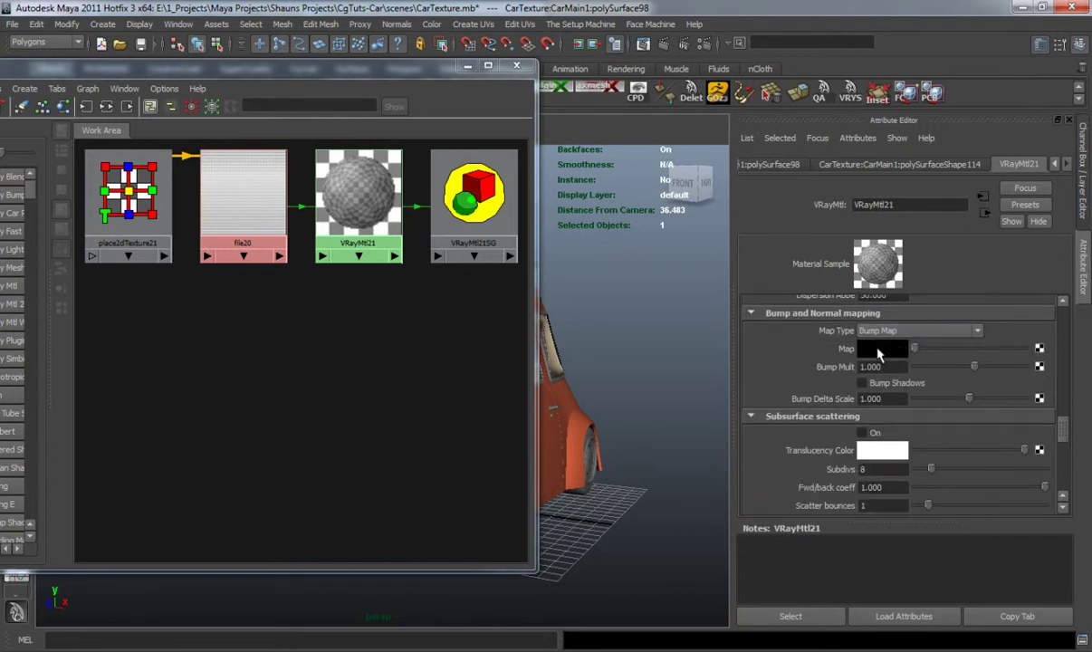
{"action": "left_click", "coordinate": [1038, 349]}
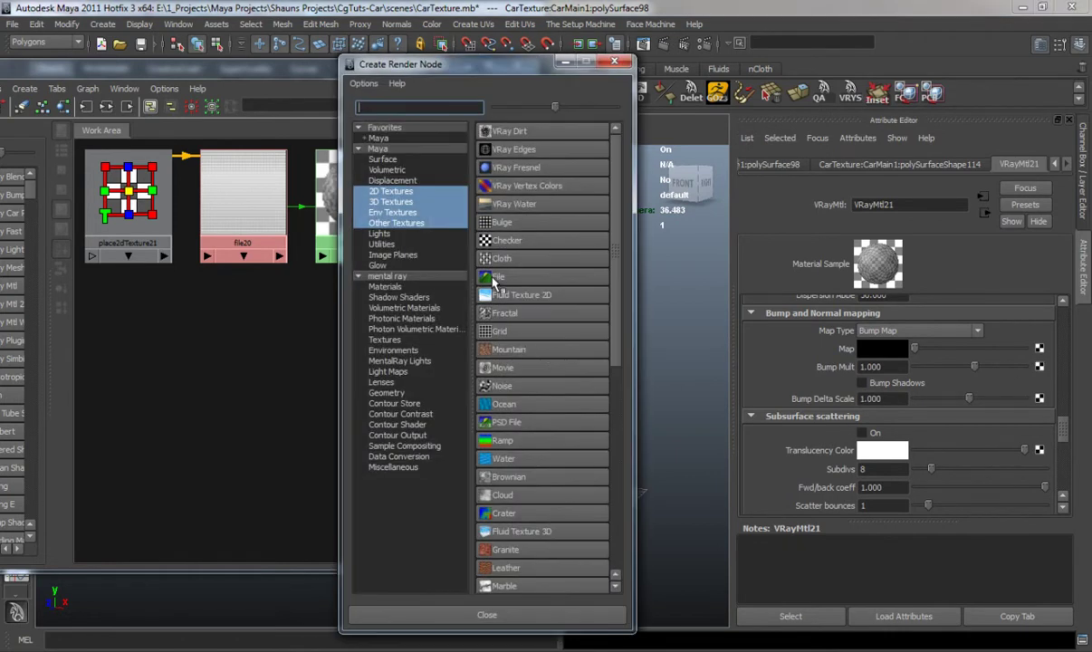
{"action": "left_click", "coordinate": [493, 283]}
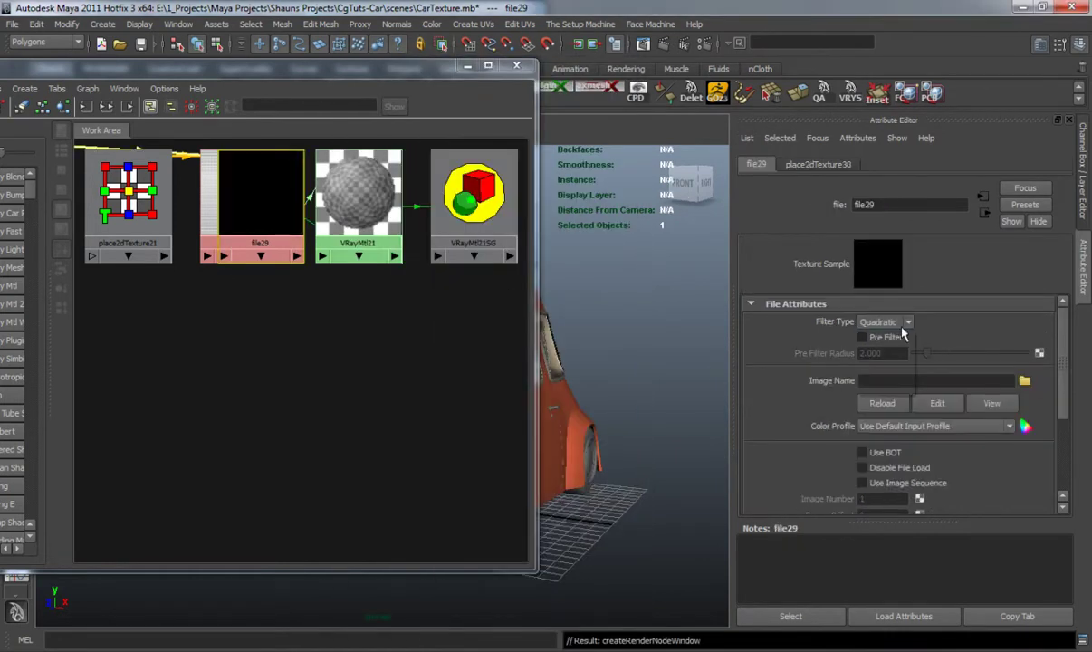
Set the new file texture's filter type to Off and load WhiteLense_NRM.jpg as its image
{"action": "left_click", "coordinate": [900, 323]}
{"action": "left_click", "coordinate": [865, 335]}
{"action": "left_click", "coordinate": [1024, 380]}
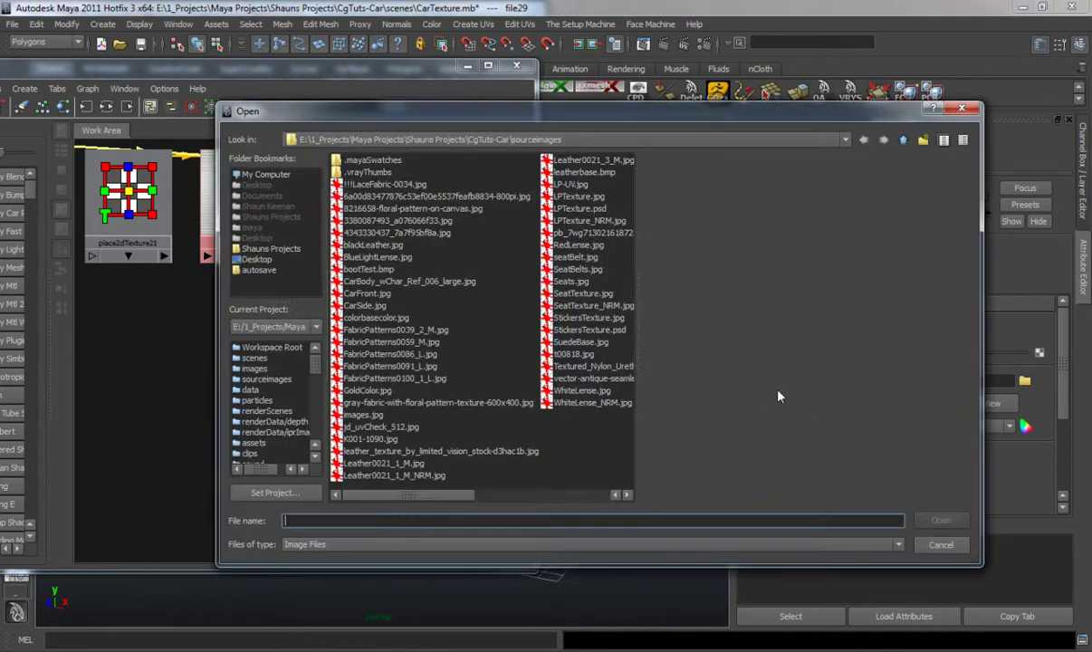
{"action": "left_click", "coordinate": [595, 402]}
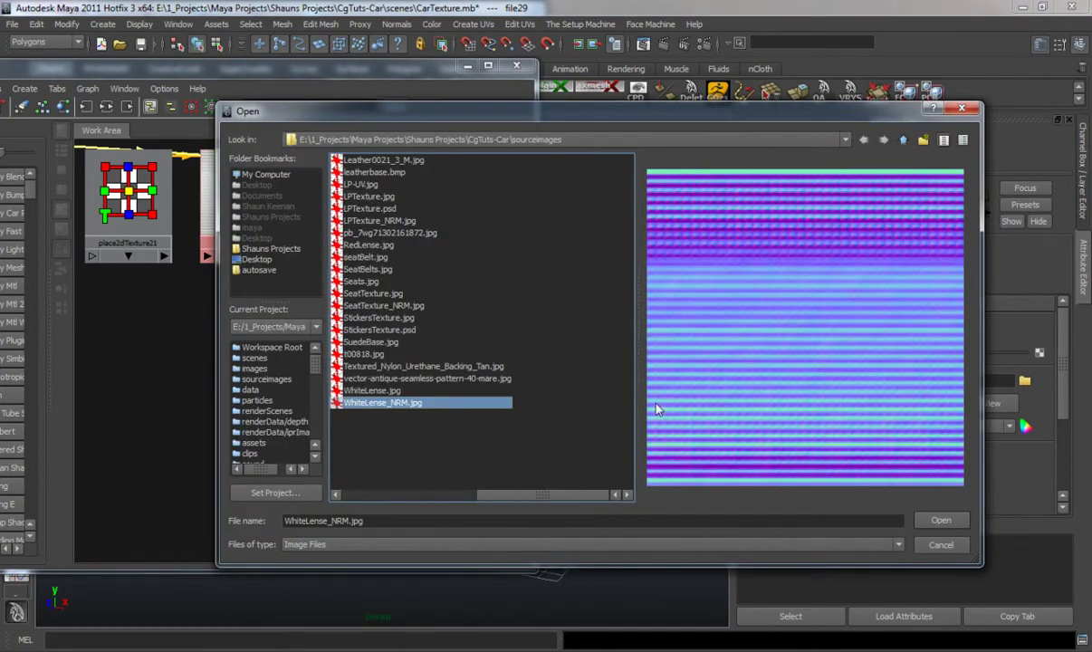
{"action": "left_click", "coordinate": [938, 522]}
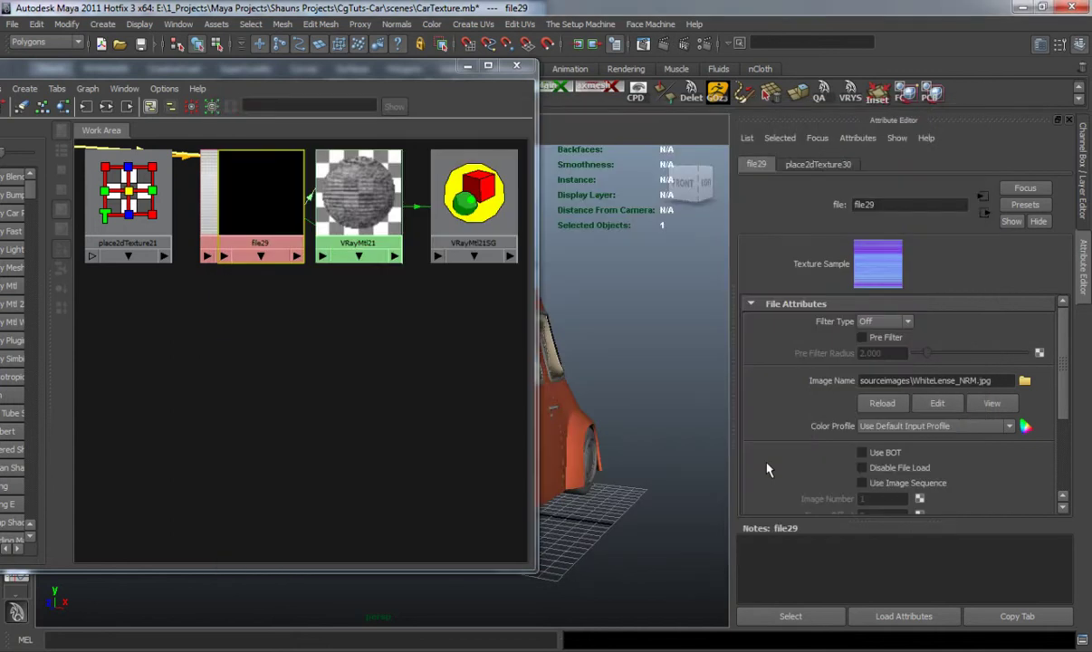
Set the Bump Mult of the headlight lens material VRayMtl21 to 0.25
{"action": "left_click", "coordinate": [353, 213]}
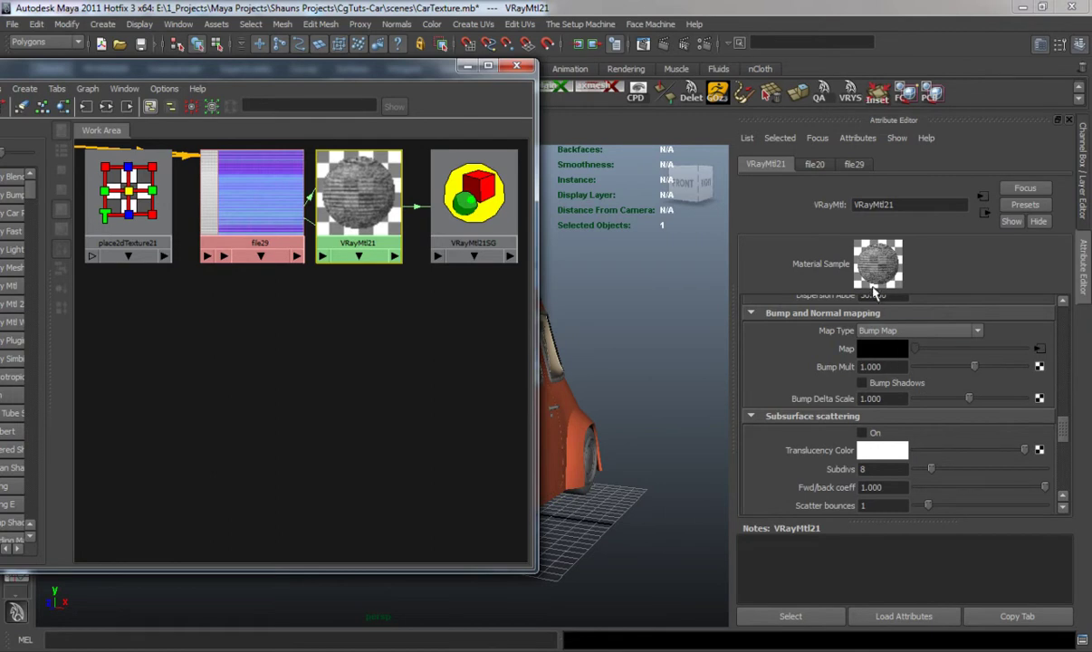
{"action": "left_click_drag", "start_coordinate": [1061, 432], "coordinate": [1063, 427]}
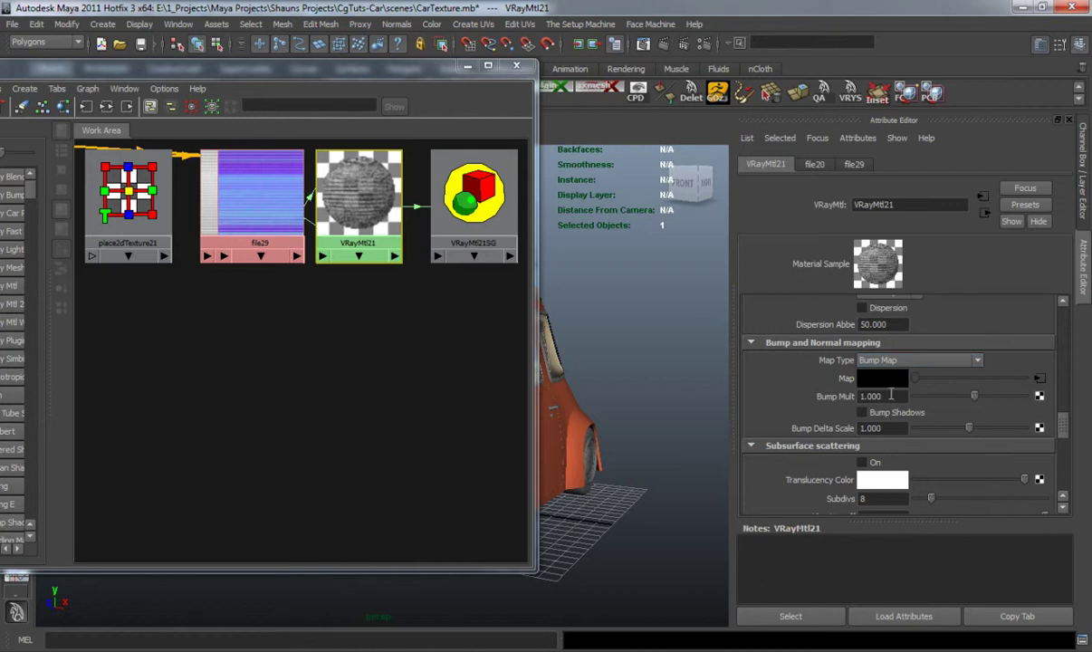
{"action": "left_click_drag", "start_coordinate": [890, 396], "coordinate": [794, 396]}
{"action": "type", "text": ".250"}
{"action": "key", "text": "Return"}
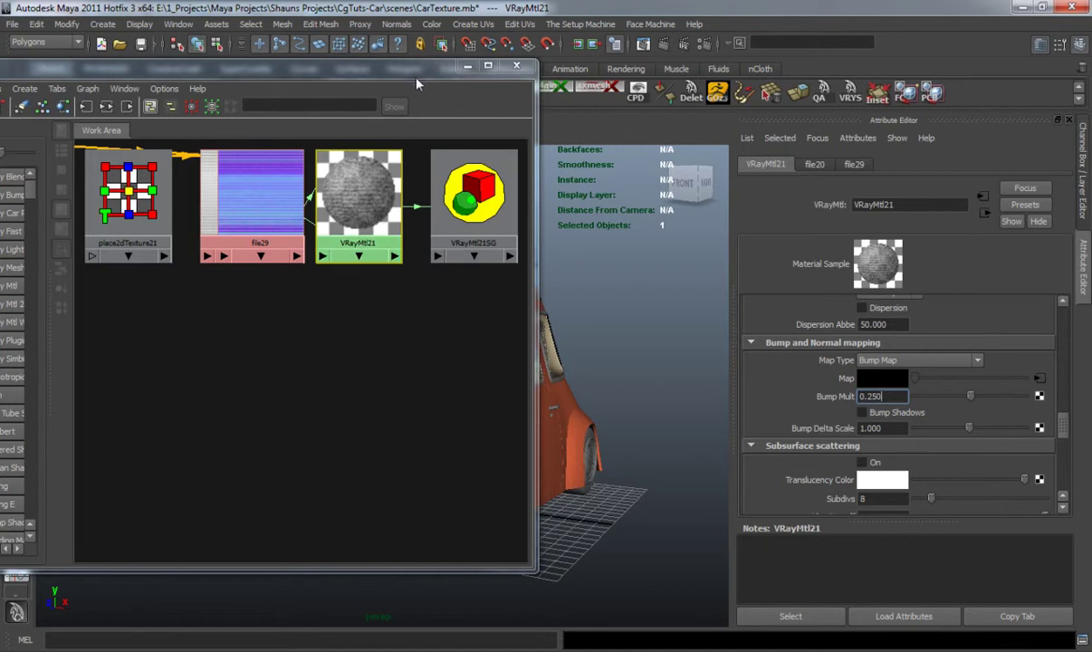
Select the round red lamp below the car's left headlight and graph its material network in Hypershade
{"action": "left_click_drag", "start_coordinate": [420, 72], "coordinate": [181, 58]}
{"action": "middle_click_drag", "start_coordinate": [454, 415], "coordinate": [449, 392], "text": "alt"}
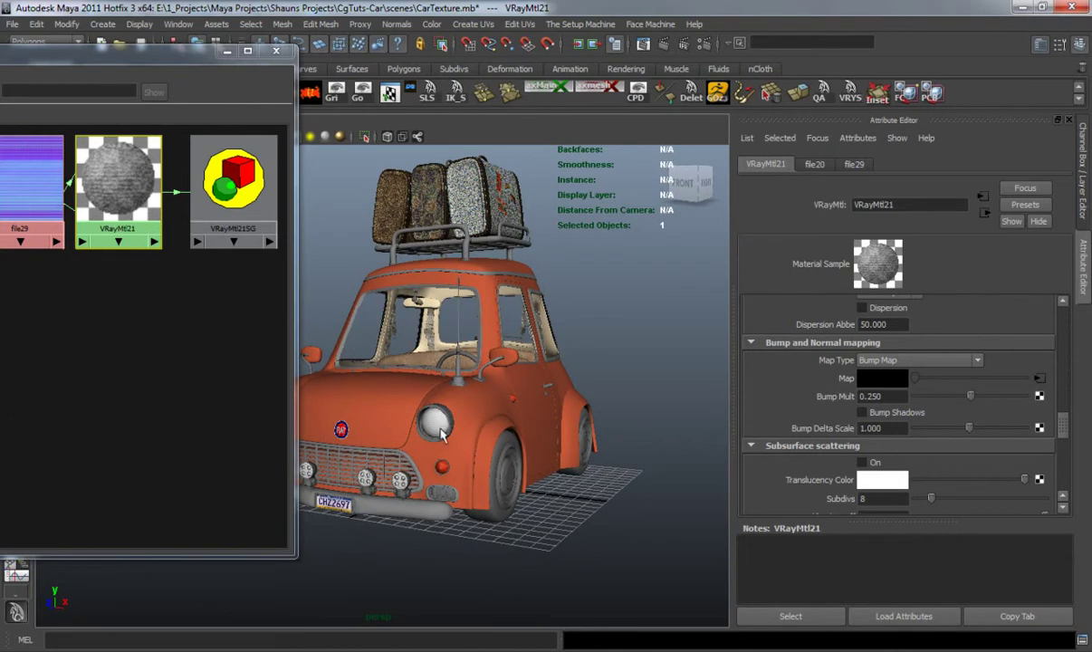
{"action": "right_click_drag", "start_coordinate": [443, 422], "coordinate": [520, 436], "text": "alt"}
{"action": "left_click", "coordinate": [467, 503]}
{"action": "left_click_drag", "start_coordinate": [155, 58], "coordinate": [485, 109]}
{"action": "left_click", "coordinate": [152, 143]}
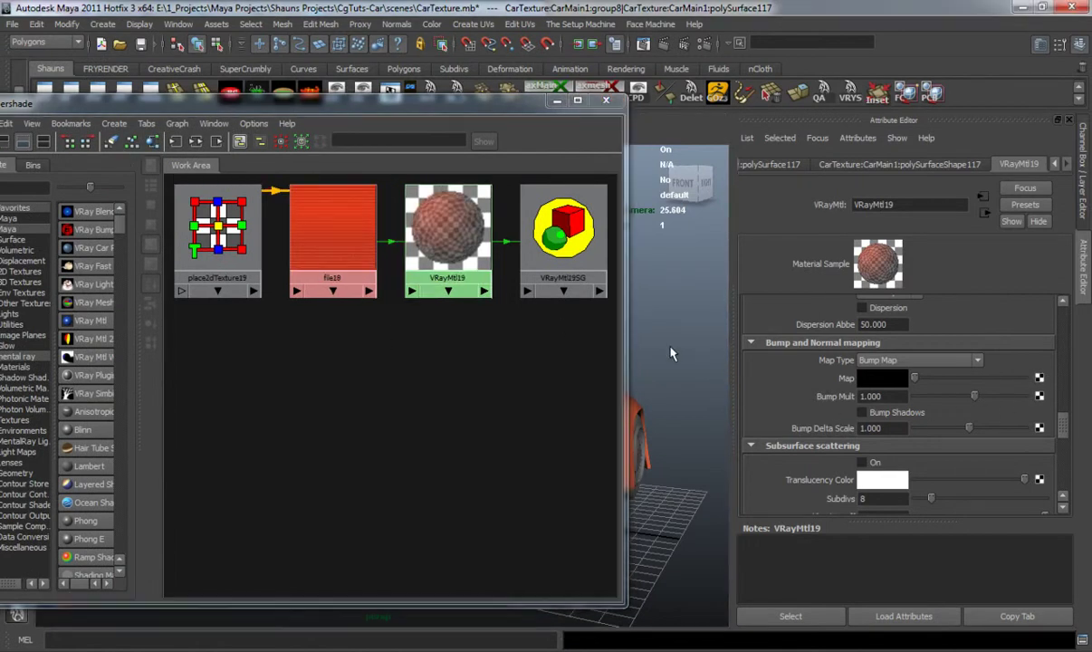
Add a file texture to the bump map of VRayMtl19, using WhiteLense_NRM.jpg with the filter type Off
{"action": "left_click", "coordinate": [473, 261]}
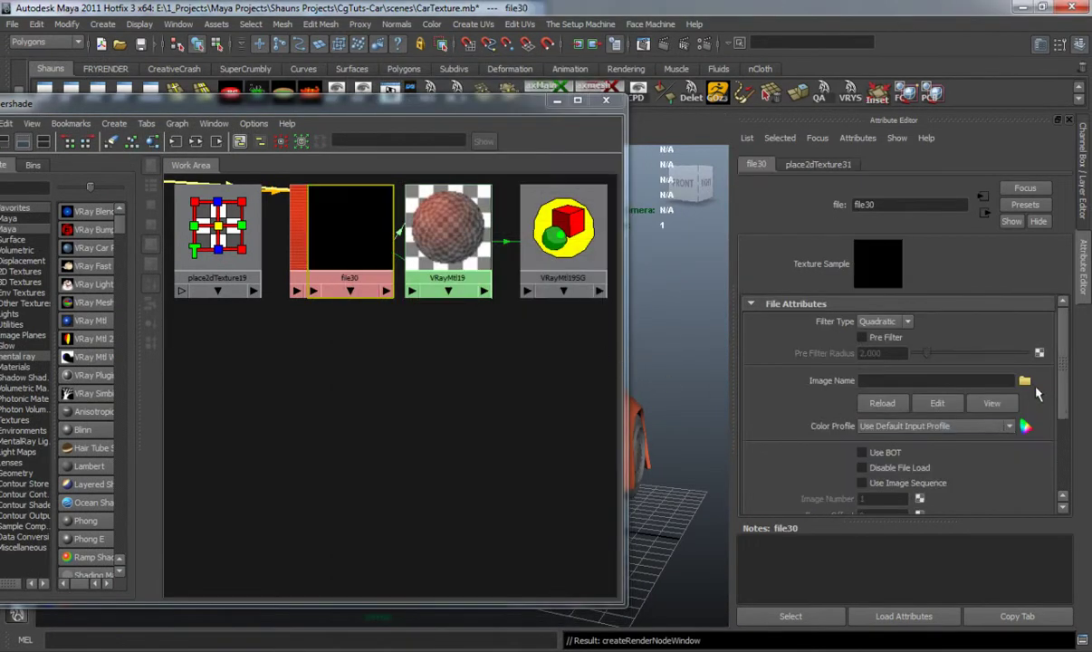
{"action": "left_click", "coordinate": [1023, 380]}
{"action": "left_click", "coordinate": [590, 402]}
{"action": "left_click", "coordinate": [940, 520]}
{"action": "left_click", "coordinate": [883, 321]}
{"action": "left_click", "coordinate": [871, 339]}
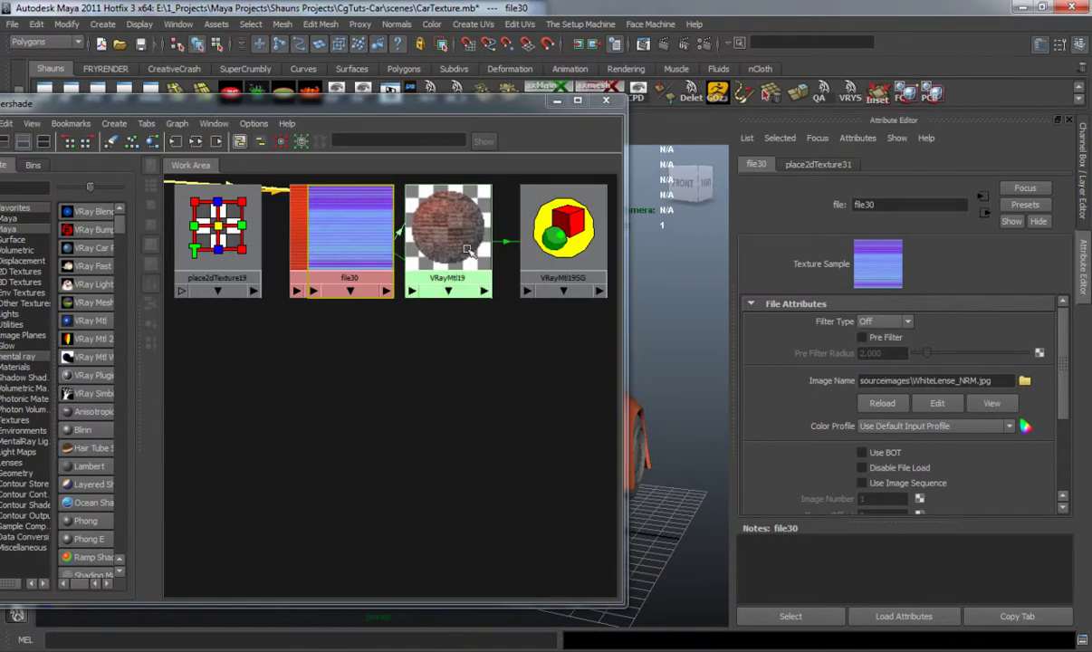
Set the Bump Mult of the red lamp material VRayMtl19 to 0.25
{"action": "left_click", "coordinate": [461, 245]}
{"action": "left_click", "coordinate": [871, 396]}
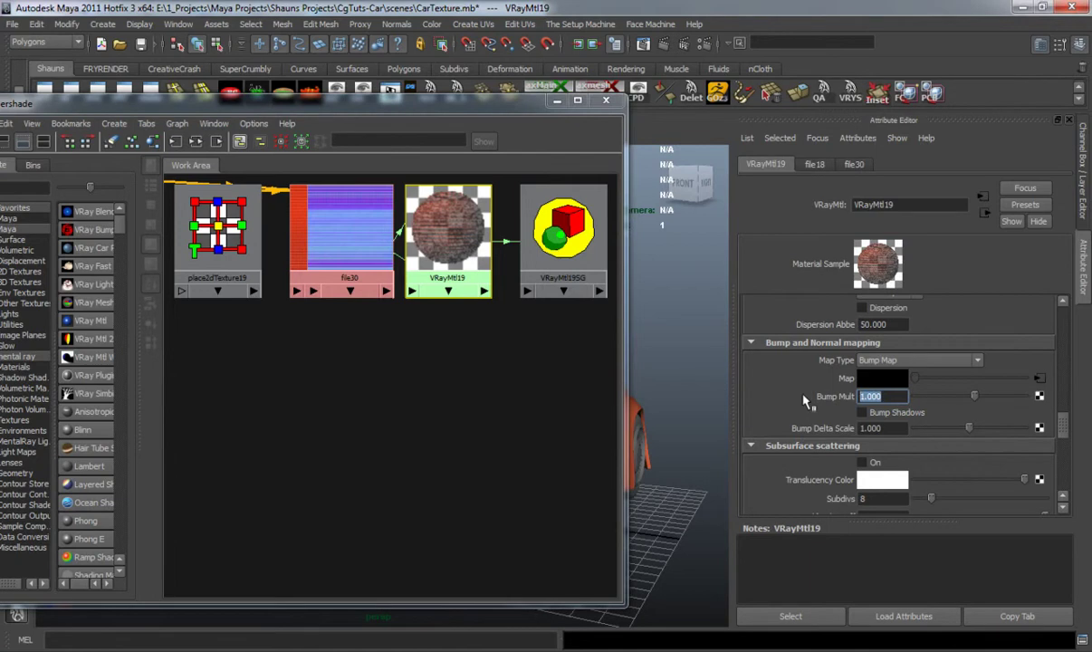
{"action": "type", "text": ".25"}
{"action": "key", "text": "Return"}
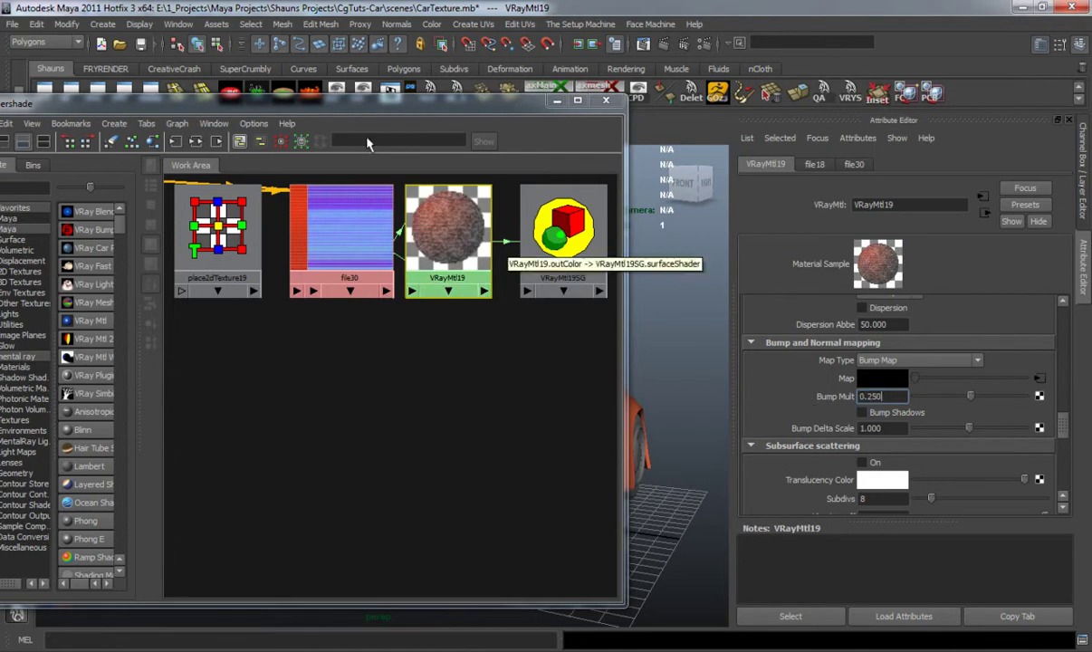
Select the outermost fog light lens on the car's left side and connect a file texture to the FogLightLense bump map
{"action": "left_click_drag", "start_coordinate": [478, 94], "coordinate": [2, 108]}
{"action": "middle_click_drag", "start_coordinate": [392, 541], "coordinate": [411, 446], "text": "alt"}
{"action": "scroll", "coordinate": [412, 446], "scroll_direction": "up", "scroll_amount": 8}
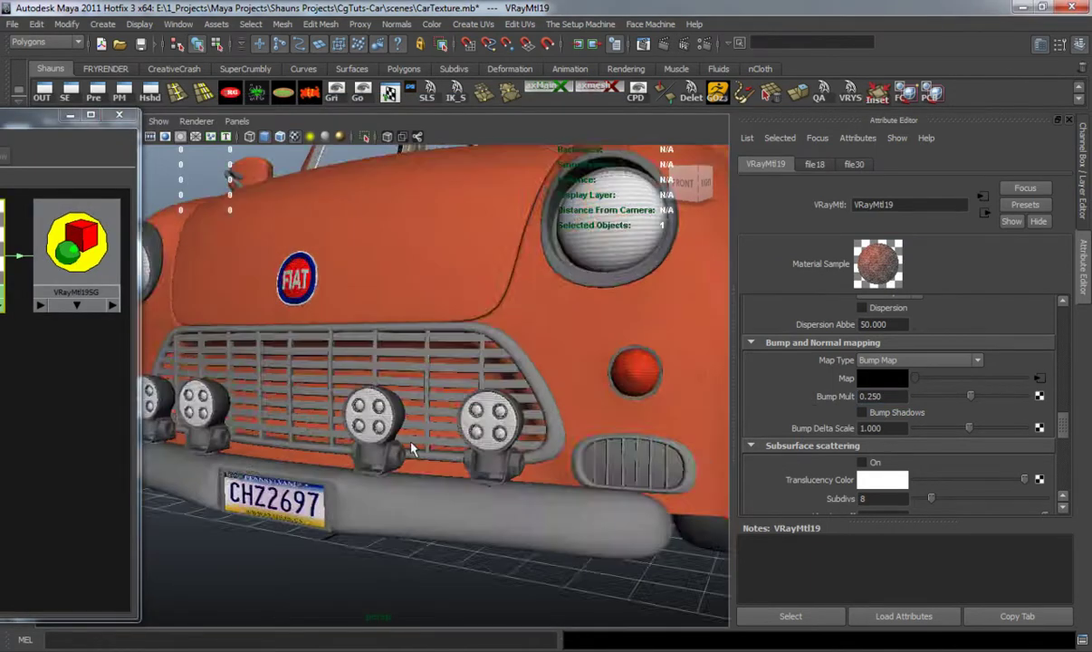
{"action": "middle_click_drag", "start_coordinate": [534, 489], "coordinate": [457, 449], "text": "alt"}
{"action": "scroll", "coordinate": [457, 448], "scroll_direction": "up", "scroll_amount": 5}
{"action": "scroll", "coordinate": [458, 444], "scroll_direction": "down", "scroll_amount": 6}
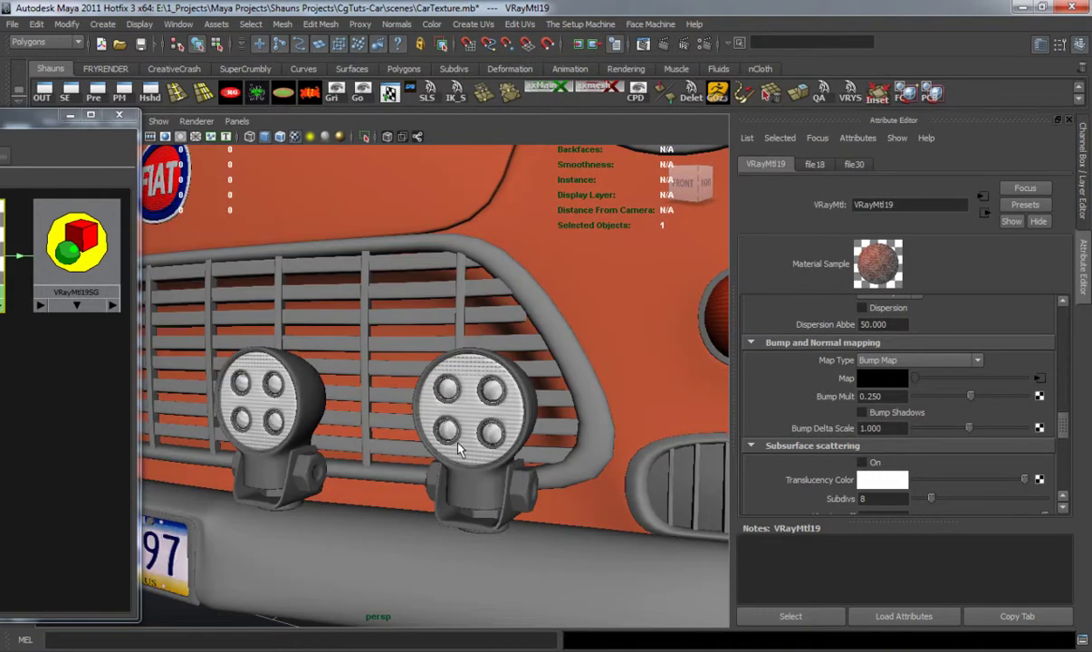
{"action": "left_click", "coordinate": [465, 410]}
{"action": "left_click_drag", "start_coordinate": [42, 111], "coordinate": [601, 89]}
{"action": "left_click", "coordinate": [1039, 378]}
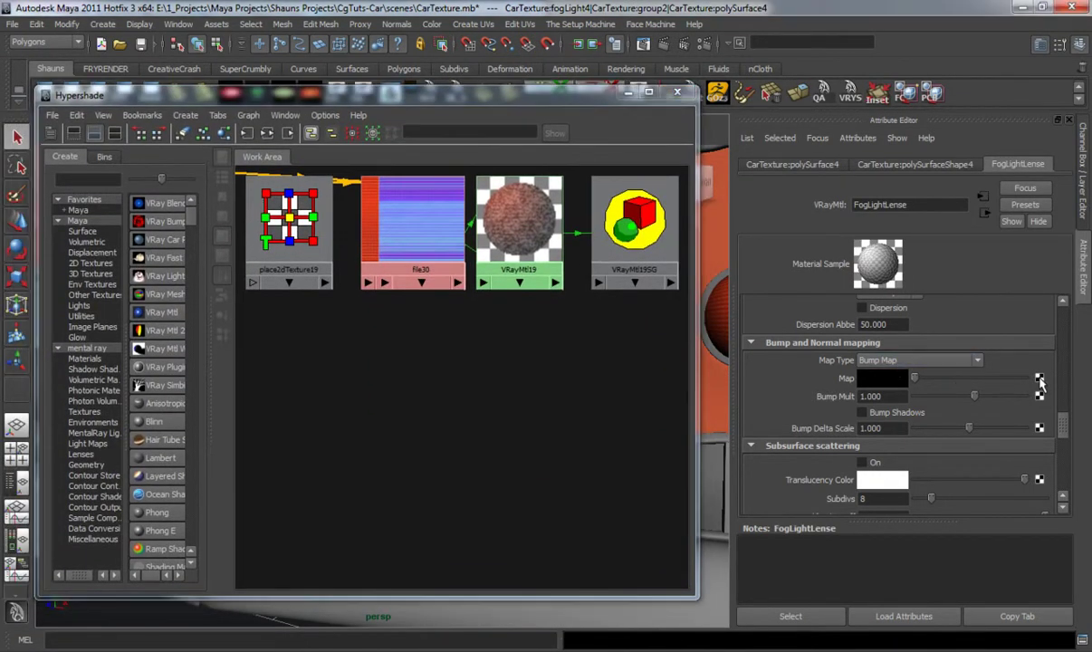
{"action": "left_click", "coordinate": [512, 276]}
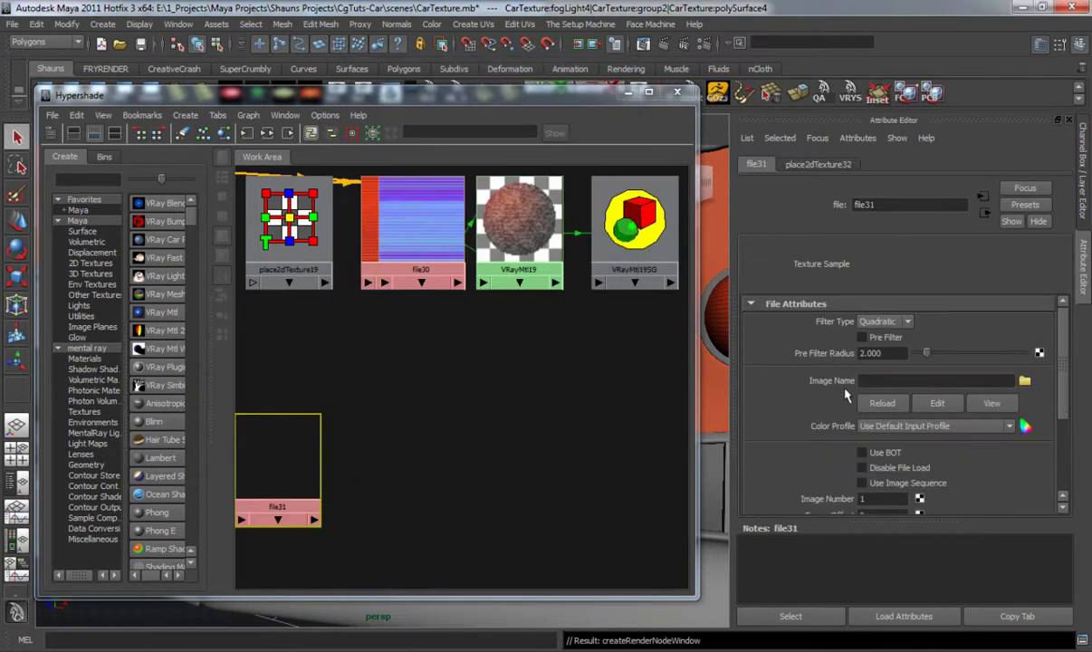
Set the fog light file texture's filter type to Off and load WhiteLense_NRM.jpg into it
{"action": "left_click", "coordinate": [885, 320]}
{"action": "left_click", "coordinate": [869, 336]}
{"action": "left_click", "coordinate": [1023, 380]}
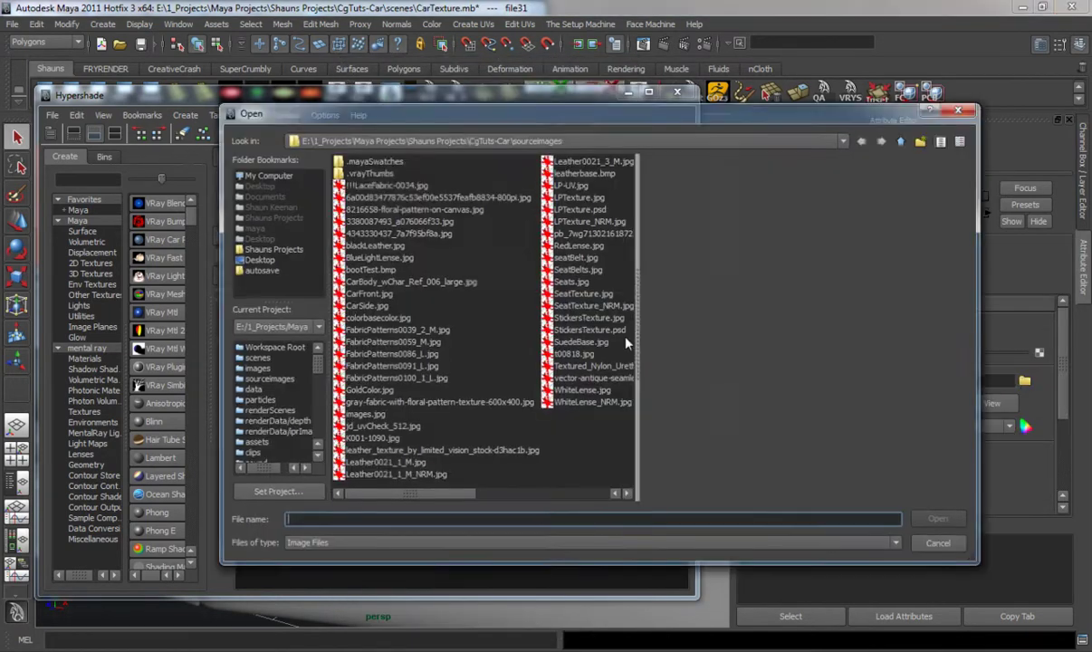
{"action": "left_click", "coordinate": [596, 400]}
{"action": "key", "text": "Return"}
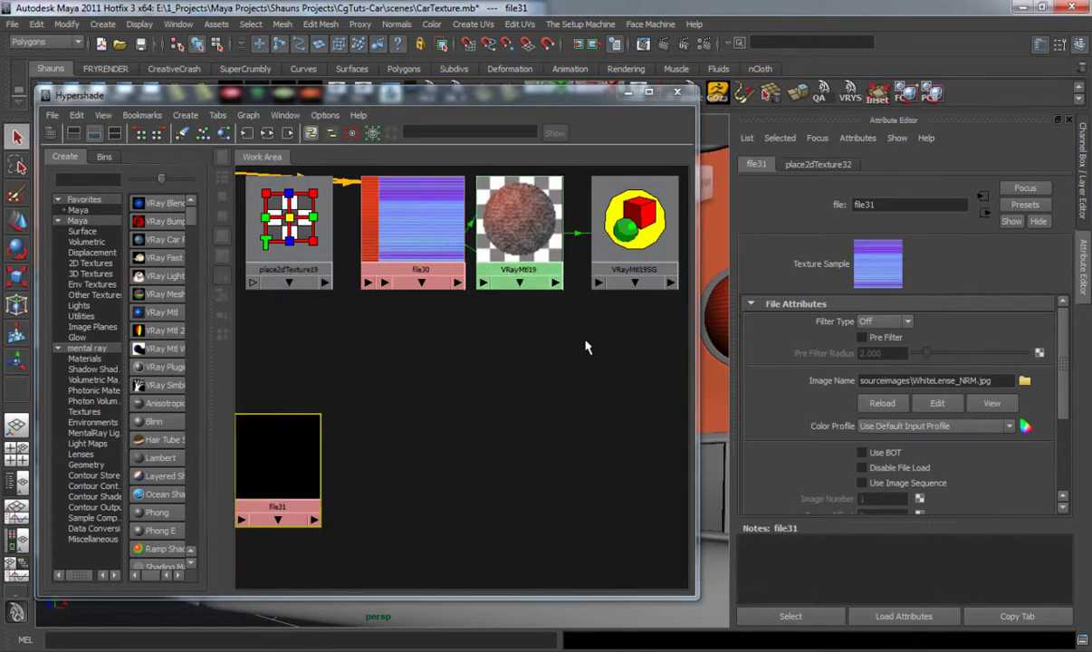
{"action": "left_click", "coordinate": [516, 244]}
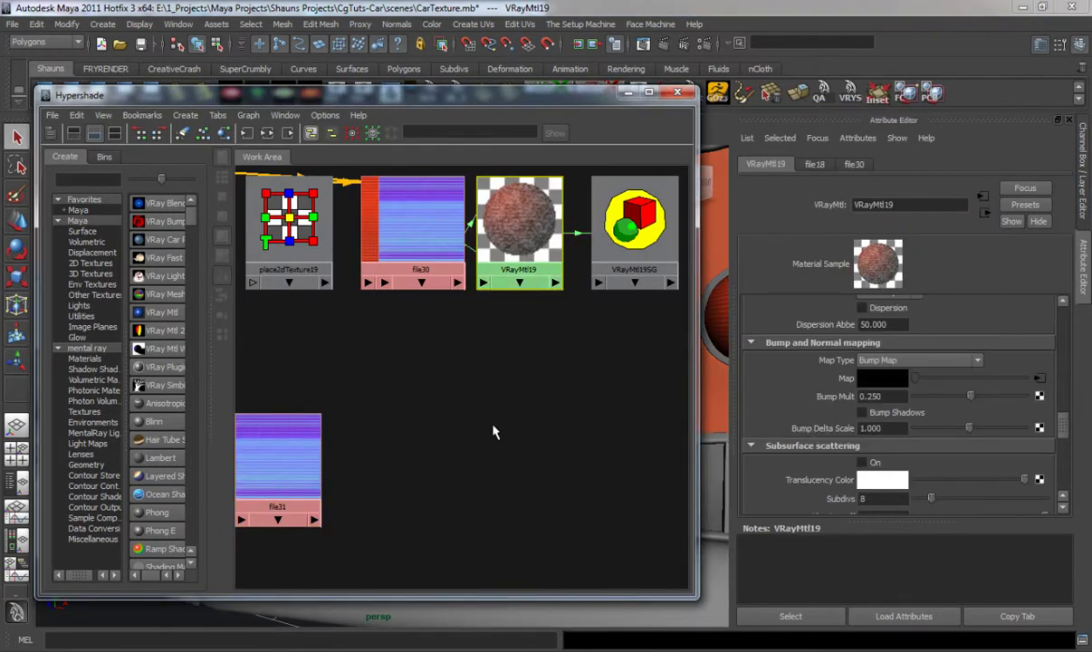
{"action": "scroll", "coordinate": [496, 427], "scroll_direction": "down", "scroll_amount": 1}
{"action": "scroll", "coordinate": [499, 429], "scroll_direction": "down", "scroll_amount": 2}
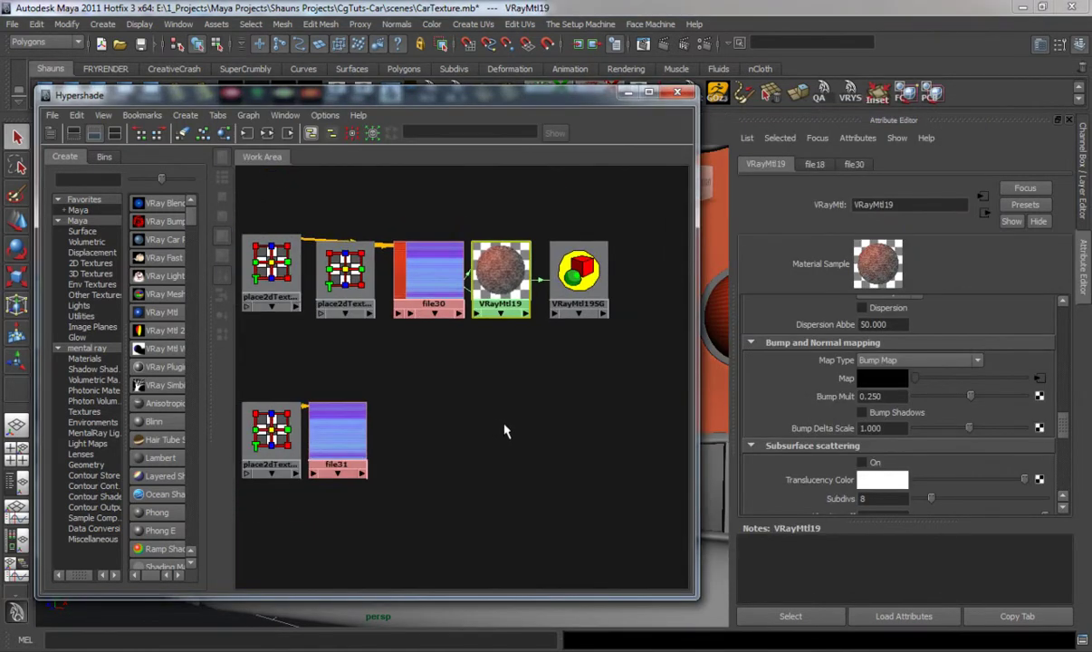
{"action": "scroll", "coordinate": [507, 433], "scroll_direction": "up", "scroll_amount": 1}
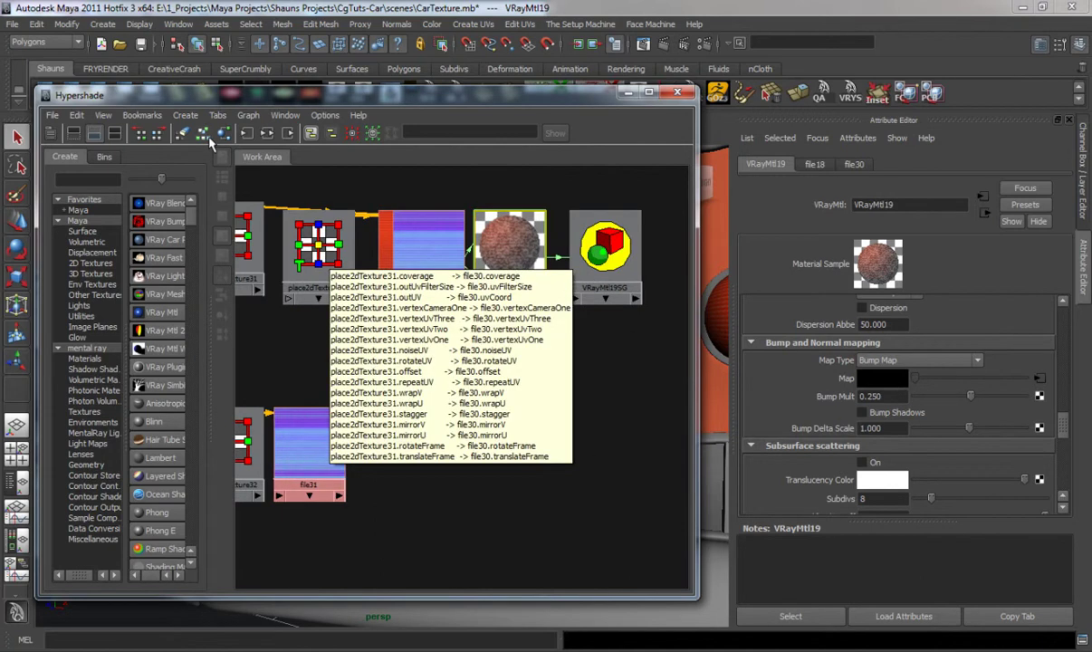
Graph the fog light lens's material network and set the Bump Mult of the FogLightLense material to 0.25
{"action": "left_click", "coordinate": [181, 132]}
{"action": "left_click_drag", "start_coordinate": [465, 94], "coordinate": [89, 114]}
{"action": "left_click", "coordinate": [457, 394]}
{"action": "left_click_drag", "start_coordinate": [161, 117], "coordinate": [487, 97]}
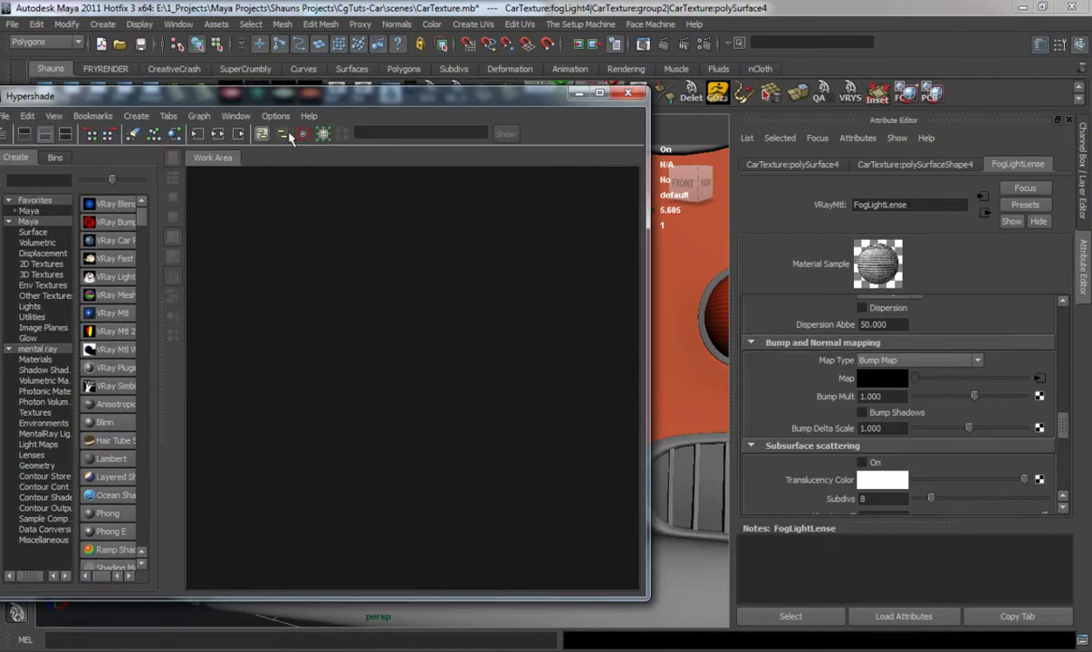
{"action": "left_click", "coordinate": [174, 132]}
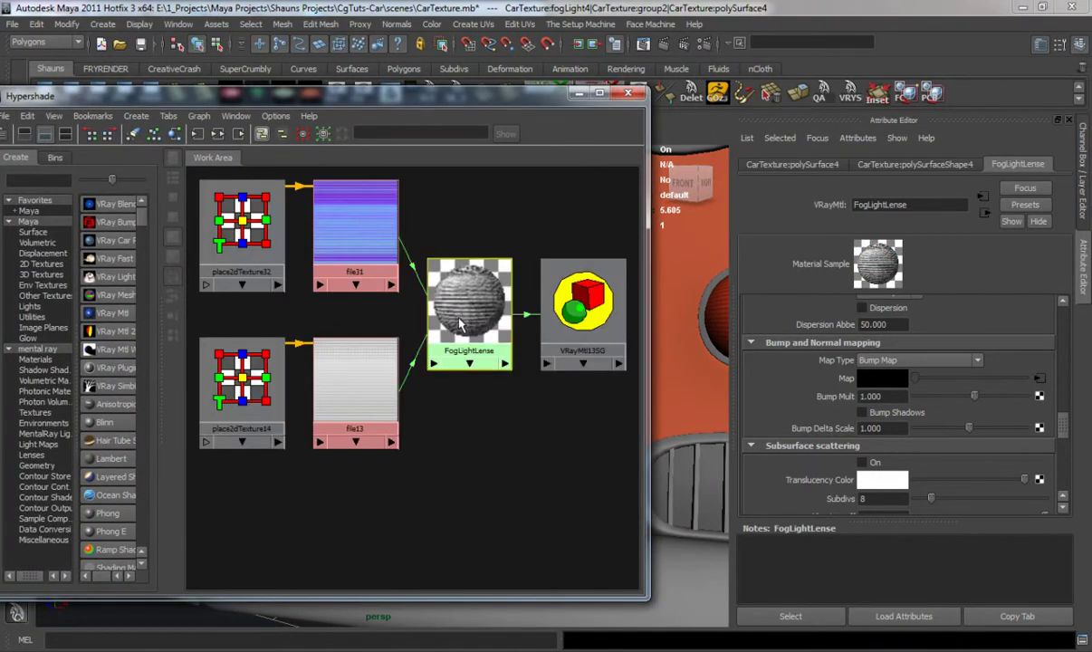
{"action": "left_click", "coordinate": [362, 342]}
{"action": "left_click", "coordinate": [508, 316]}
{"action": "left_click", "coordinate": [895, 395]}
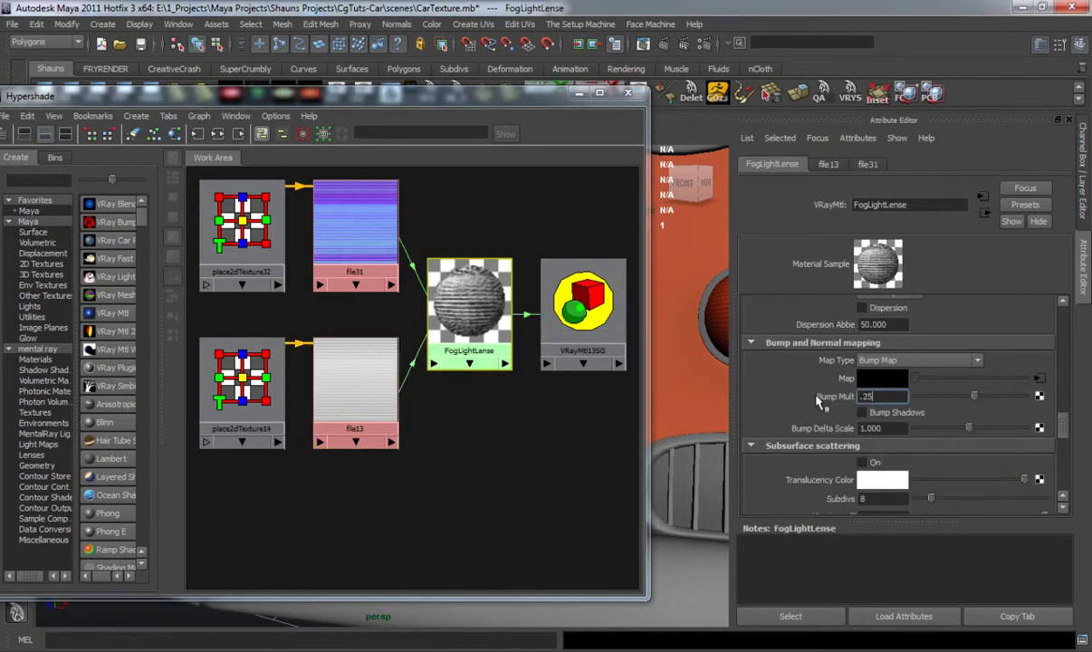
{"action": "key", "text": "Return"}
Select the top lens of the car's left tail light, graph its material VRayMtl25 and connect a file texture to its bump map
{"action": "left_click_drag", "start_coordinate": [518, 99], "coordinate": [119, 147]}
{"action": "right_click_drag", "start_coordinate": [584, 434], "coordinate": [471, 455], "text": "alt"}
{"action": "left_click_drag", "start_coordinate": [471, 455], "coordinate": [176, 459], "text": "alt"}
{"action": "right_click_drag", "start_coordinate": [314, 465], "coordinate": [407, 497], "text": "alt"}
{"action": "middle_click_drag", "start_coordinate": [326, 435], "coordinate": [380, 495], "text": "alt"}
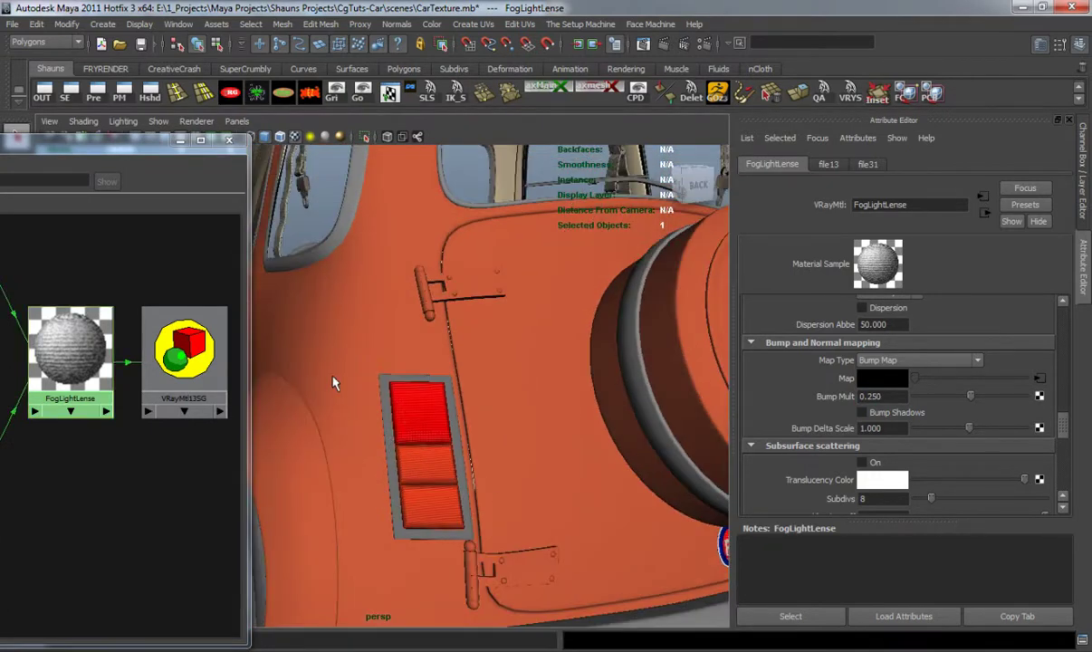
{"action": "left_click", "coordinate": [425, 409]}
{"action": "left_click_drag", "start_coordinate": [129, 157], "coordinate": [392, 166]}
{"action": "left_click", "coordinate": [152, 174]}
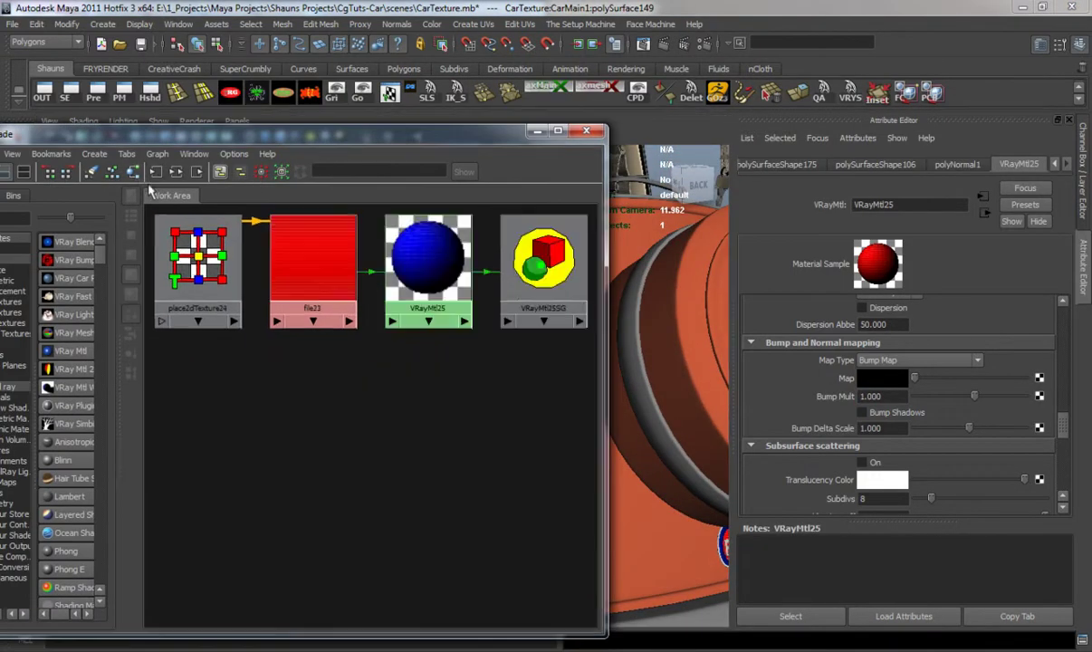
{"action": "left_click", "coordinate": [1039, 378]}
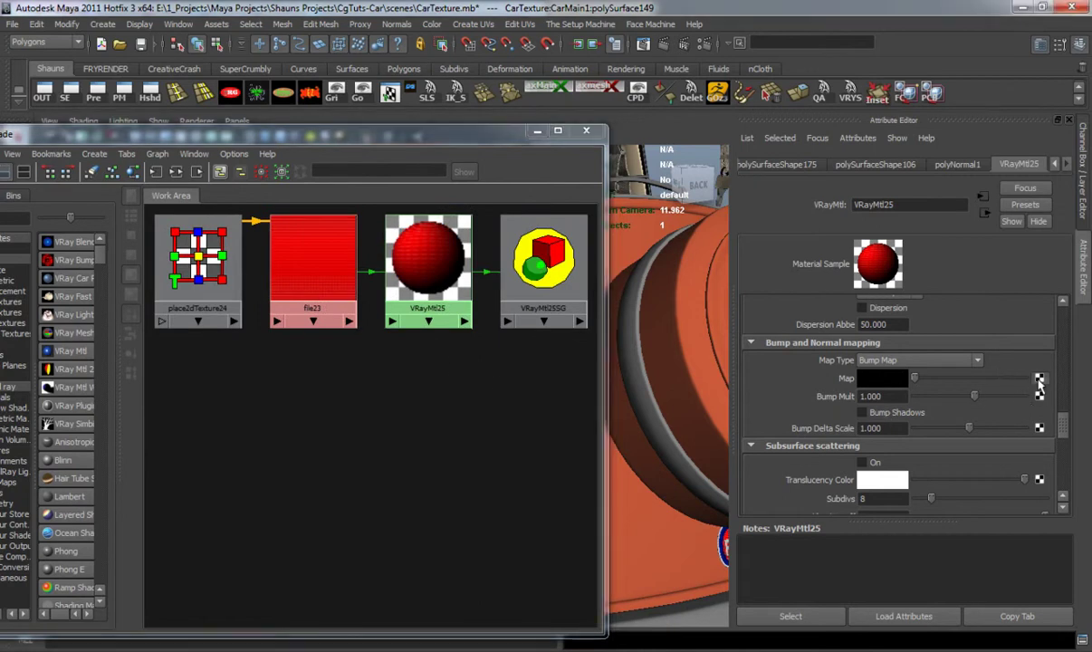
{"action": "left_click", "coordinate": [491, 275]}
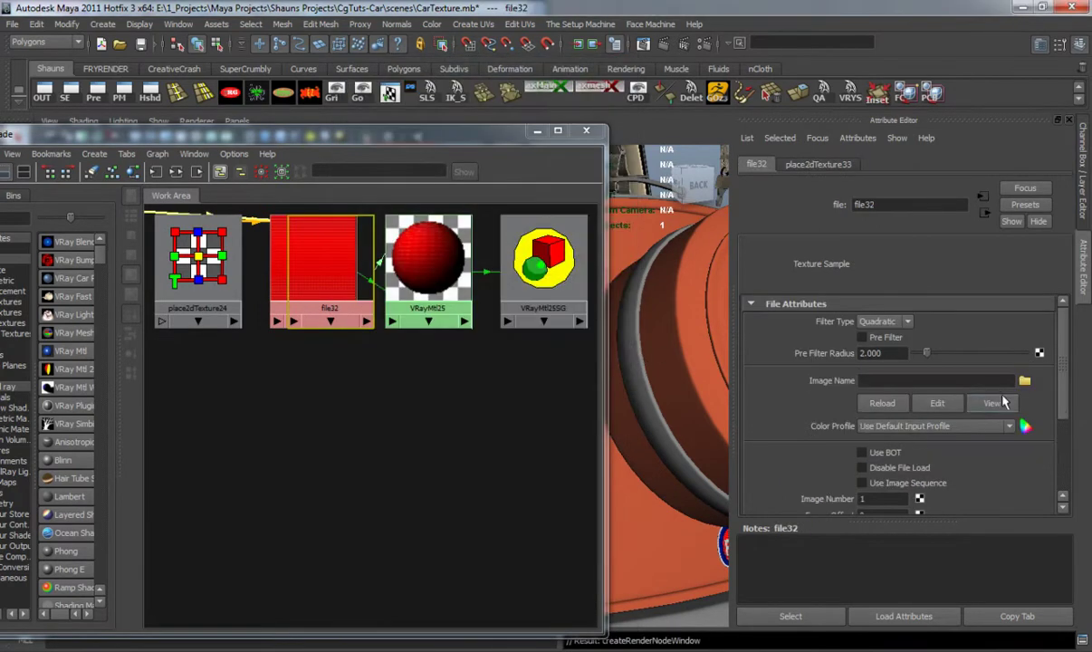
Load WhiteLense_NRM.jpg into the top tail light lens's bump file texture and set its filter type to Off
{"action": "left_click", "coordinate": [1024, 380]}
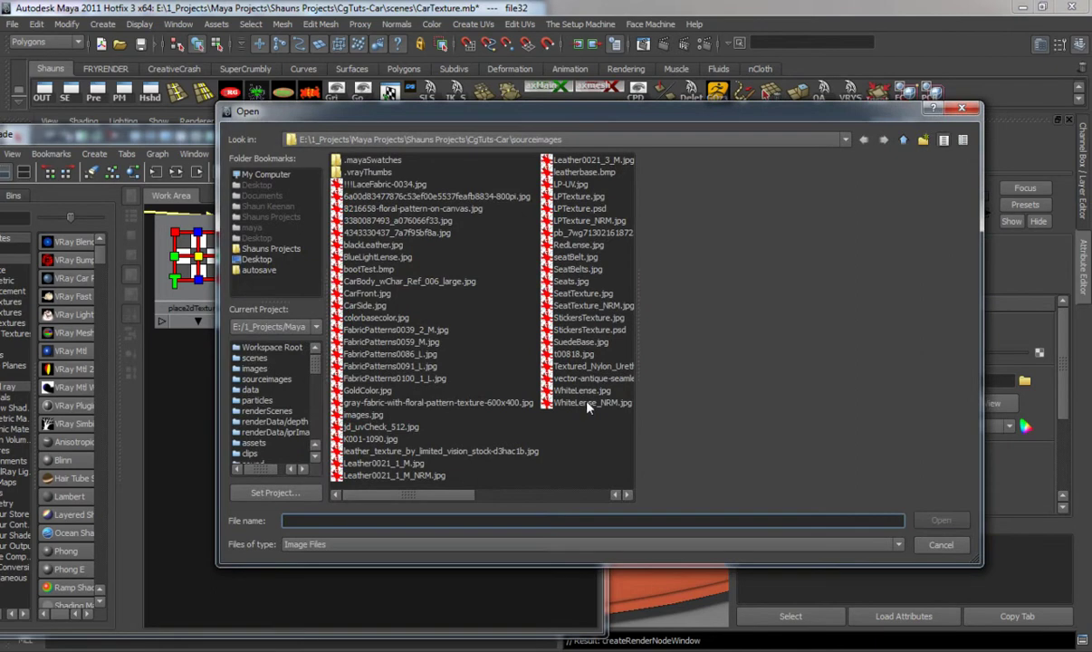
{"action": "double_click", "coordinate": [592, 401]}
{"action": "left_click", "coordinate": [882, 321]}
{"action": "left_click", "coordinate": [823, 304]}
Set the Bump Mult of the top tail light lens material VRayMtl25 to 0.25
{"action": "left_click", "coordinate": [434, 253]}
{"action": "left_click", "coordinate": [867, 396]}
{"action": "type", "text": "0.25"}
{"action": "key", "text": "Return"}
Select the middle lens of the left tail light, graph its material VRayMtl24 and connect a file texture to its bump map
{"action": "left_click_drag", "start_coordinate": [450, 138], "coordinate": [545, 135]}
{"action": "left_click", "coordinate": [423, 462]}
{"action": "left_click", "coordinate": [245, 168]}
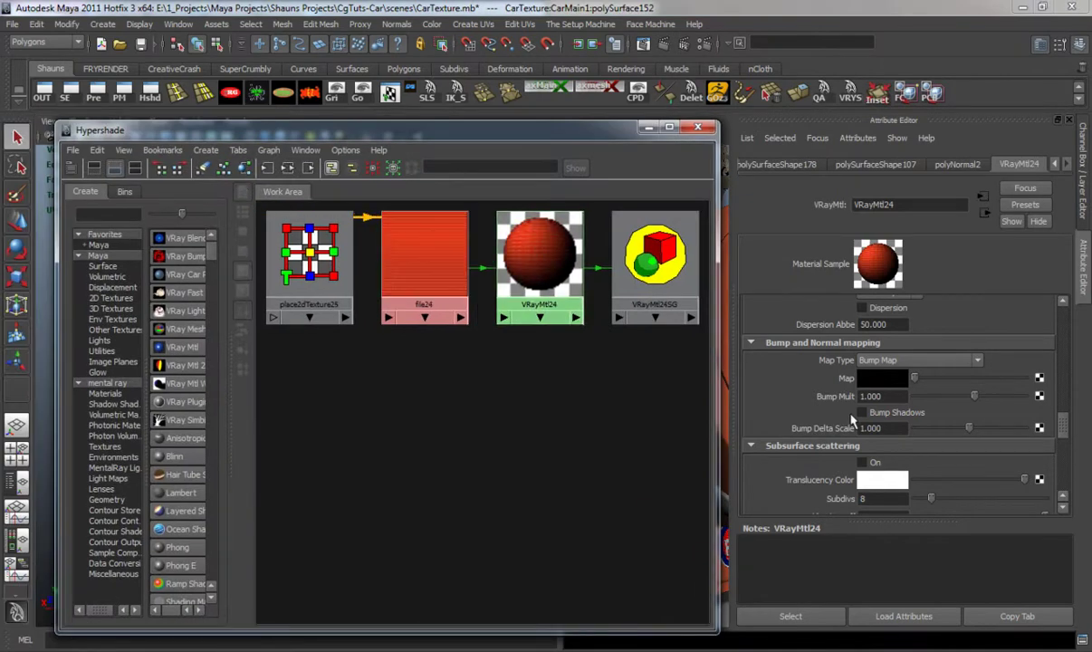
{"action": "left_click", "coordinate": [1037, 379]}
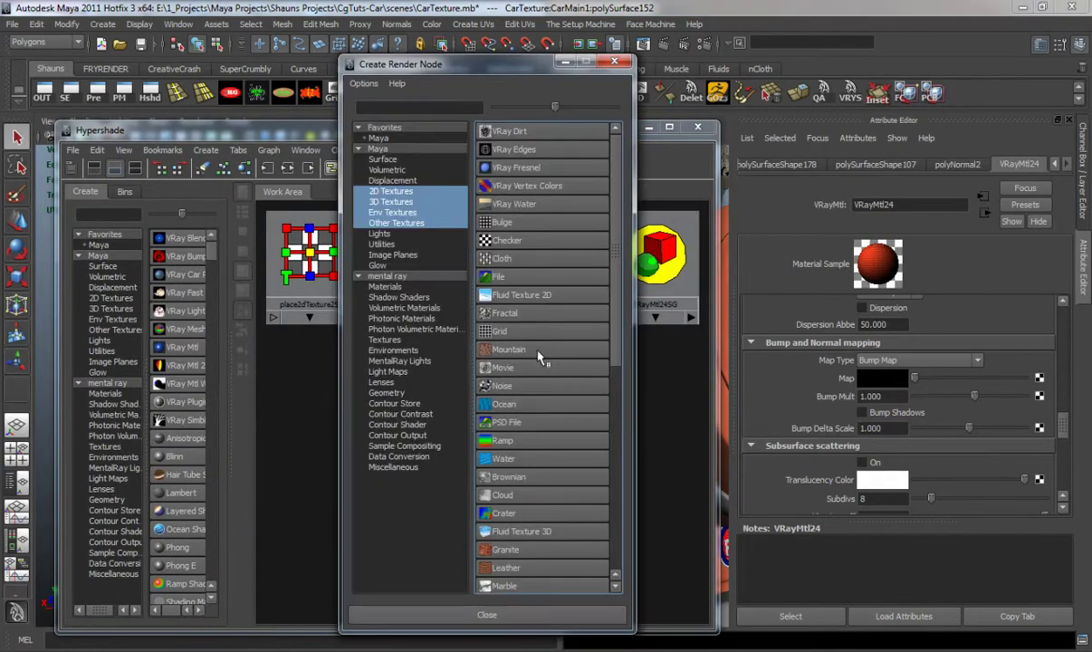
{"action": "left_click", "coordinate": [496, 278]}
Set the filter type of VRayMtl24's bump file texture to Off and load WhiteLense_NRM.jpg into it
{"action": "left_click", "coordinate": [903, 322]}
{"action": "left_click", "coordinate": [901, 335]}
{"action": "left_click", "coordinate": [937, 405]}
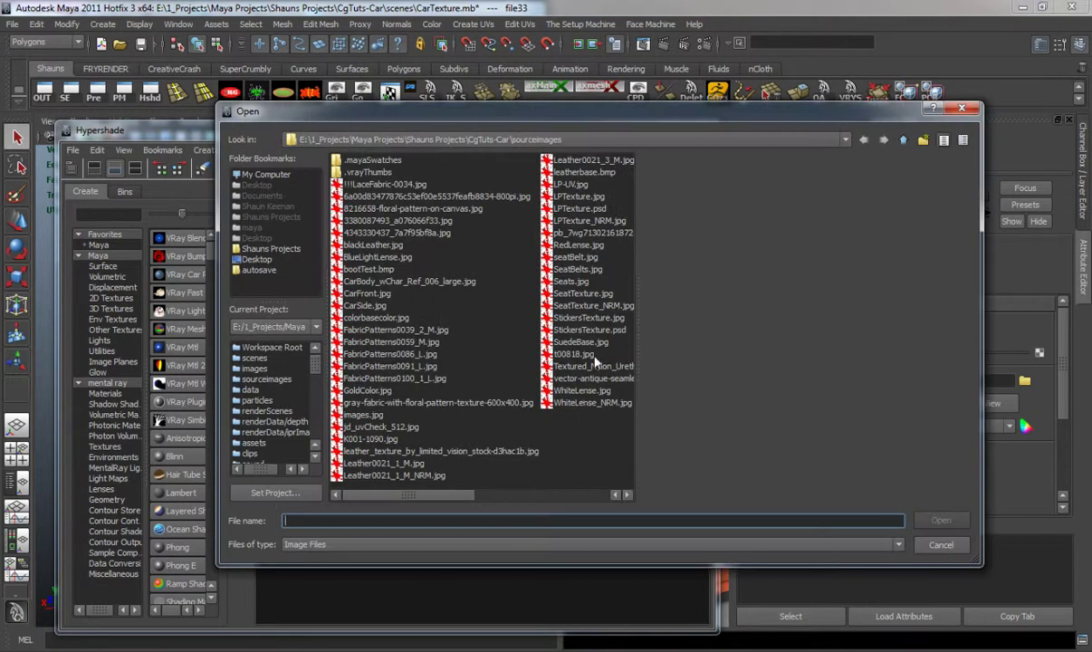
{"action": "left_click", "coordinate": [593, 402]}
{"action": "left_click", "coordinate": [940, 520]}
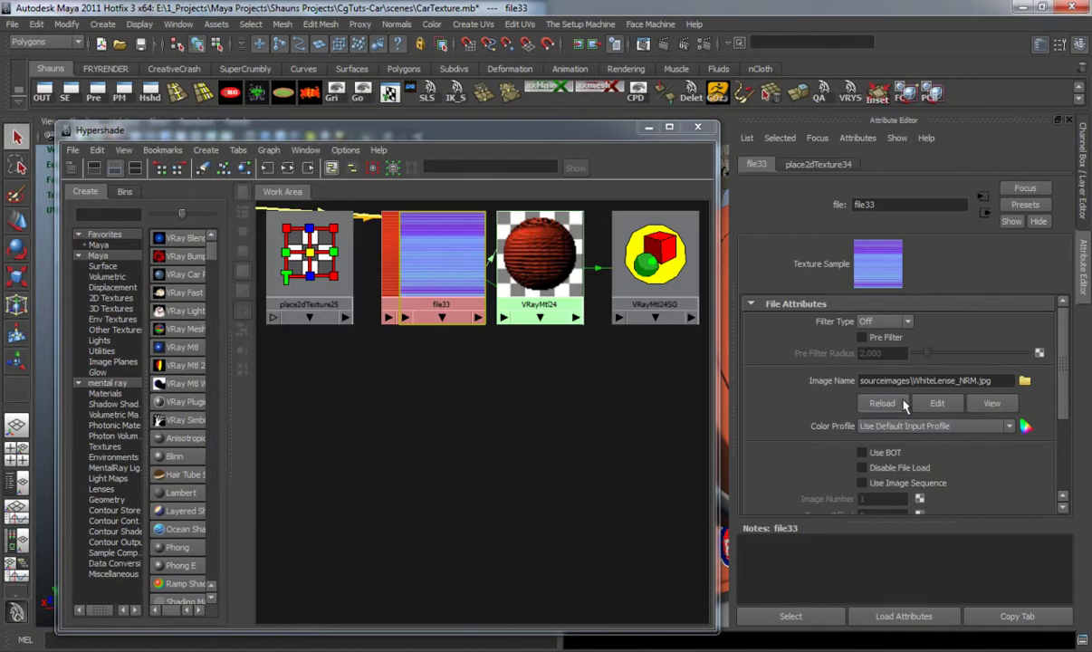
Set the Bump Mult of the middle tail light lens material VRayMtl24 to 0.25
{"action": "left_click", "coordinate": [539, 257]}
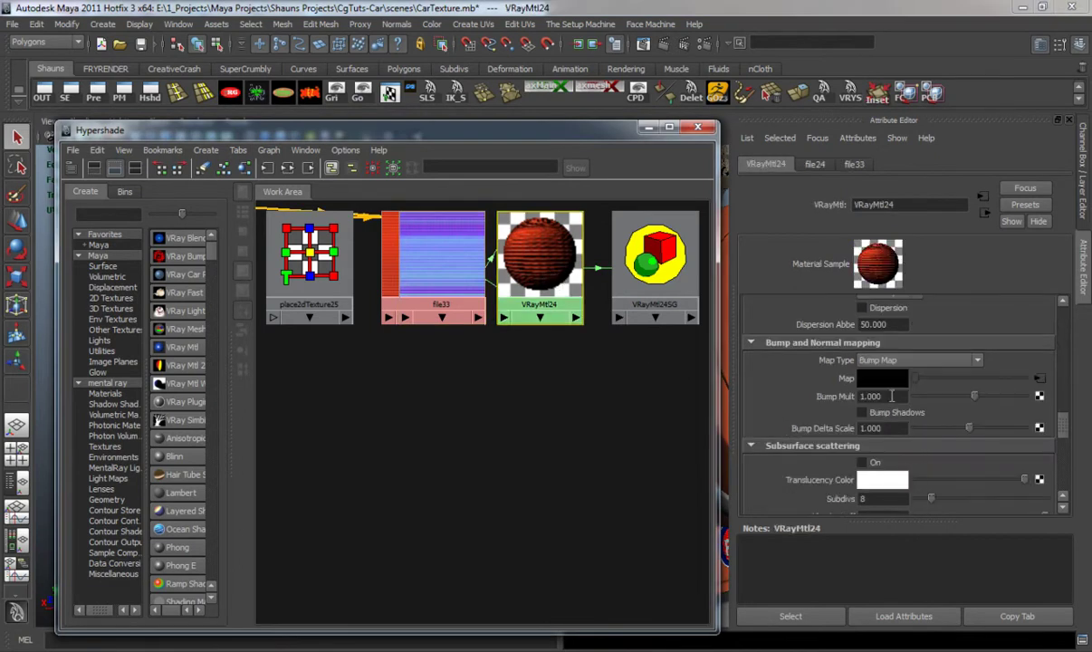
{"action": "left_click_drag", "start_coordinate": [891, 396], "coordinate": [785, 395]}
{"action": "key", "text": "Return"}
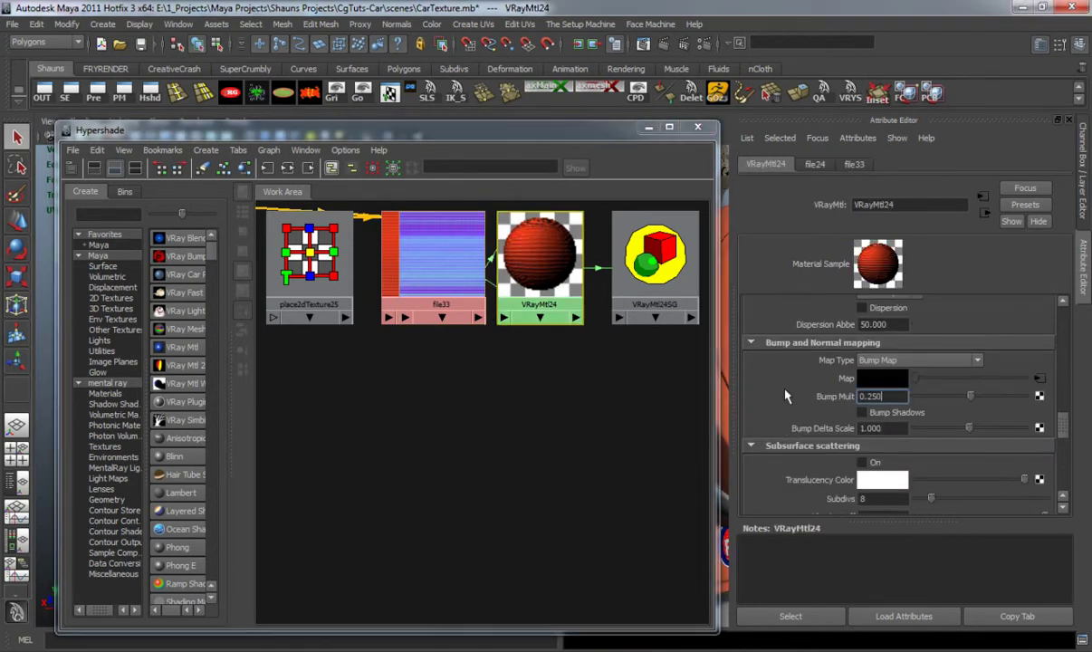
Select a small lens in a fog light on the car's front and connect a file texture to the FogLight_Lenses bump map
{"action": "left_click_drag", "start_coordinate": [538, 128], "coordinate": [41, 156]}
{"action": "scroll", "coordinate": [385, 366], "scroll_direction": "down", "scroll_amount": 6}
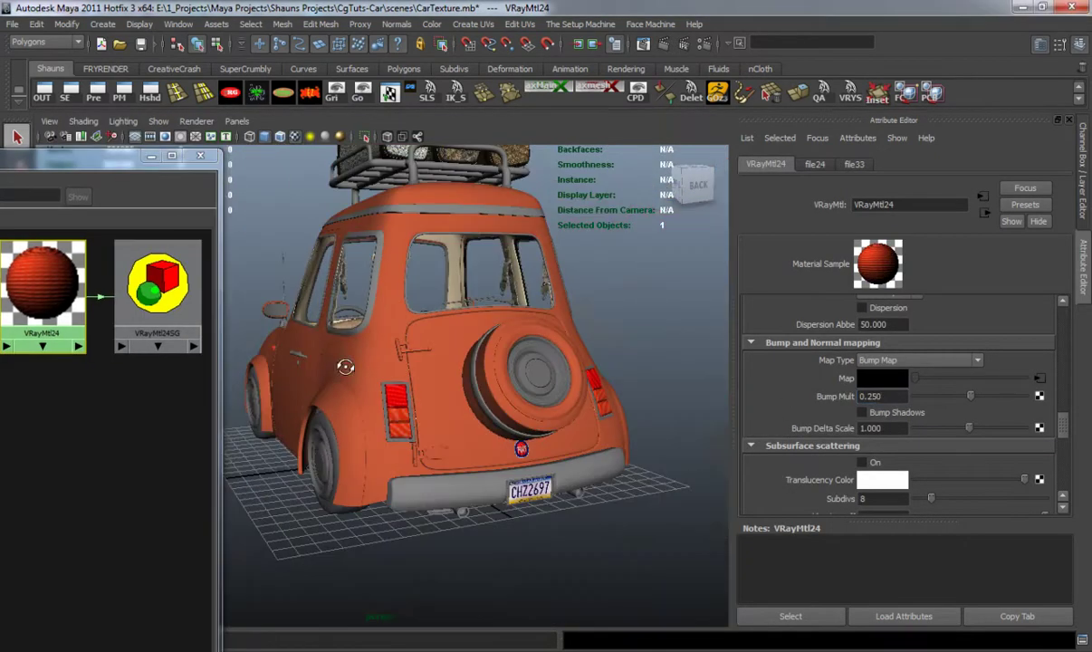
{"action": "left_click_drag", "start_coordinate": [385, 370], "coordinate": [661, 351], "text": "alt"}
{"action": "scroll", "coordinate": [492, 390], "scroll_direction": "up", "scroll_amount": 3}
{"action": "scroll", "coordinate": [465, 375], "scroll_direction": "up", "scroll_amount": 3}
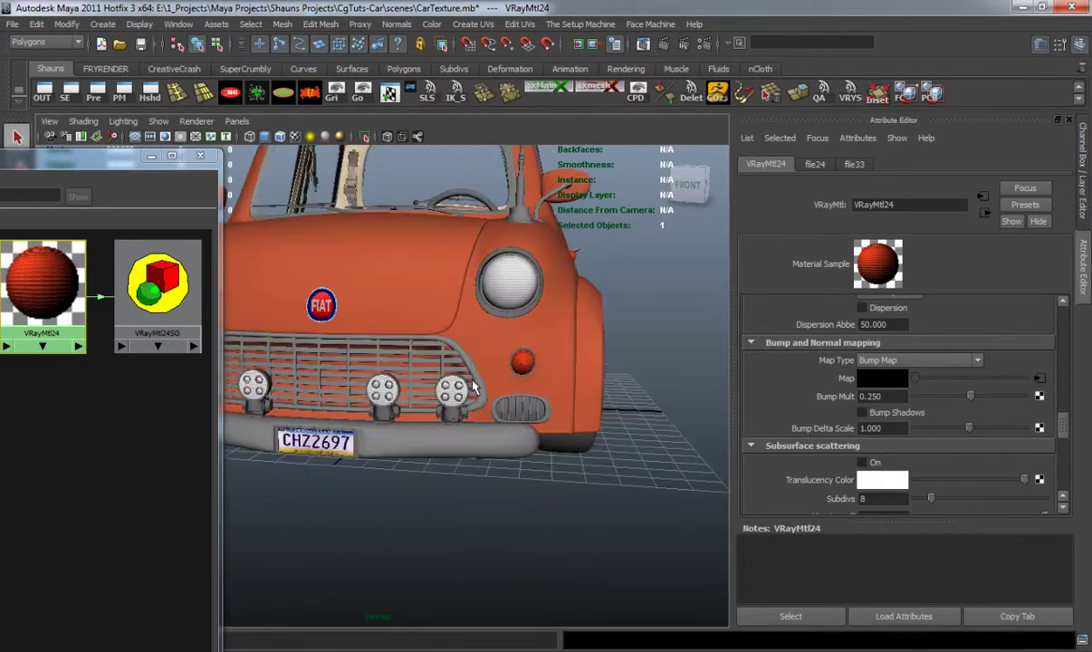
{"action": "middle_click_drag", "start_coordinate": [462, 386], "coordinate": [498, 370], "text": "alt"}
{"action": "scroll", "coordinate": [498, 375], "scroll_direction": "up", "scroll_amount": 6}
{"action": "left_click", "coordinate": [497, 344]}
{"action": "left_click_drag", "start_coordinate": [149, 164], "coordinate": [621, 142]}
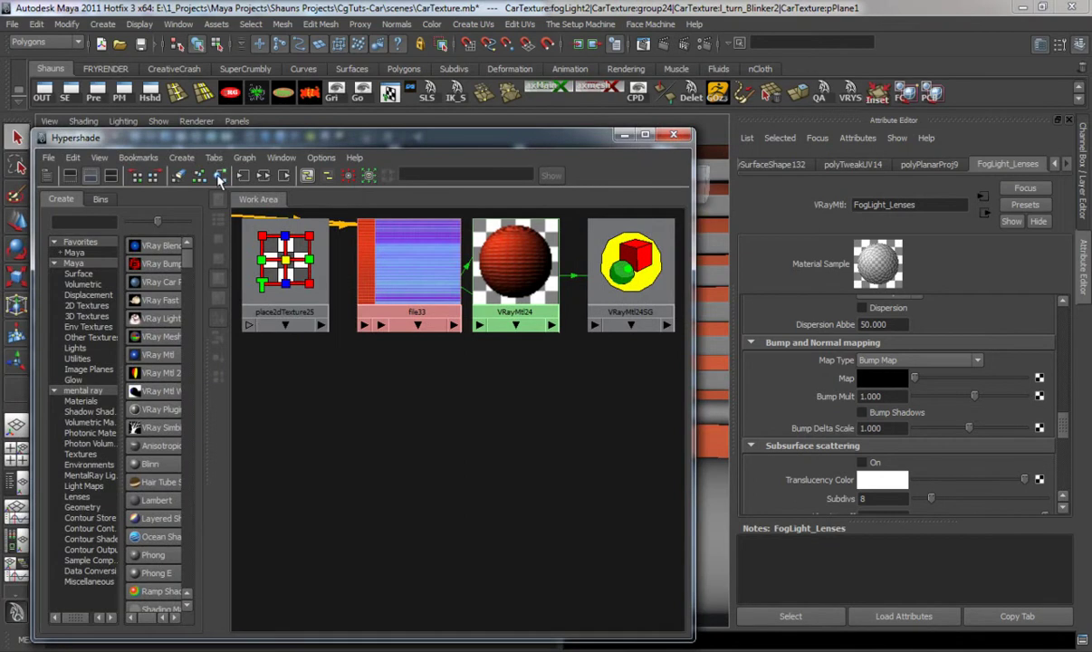
{"action": "left_click", "coordinate": [219, 175]}
{"action": "left_click", "coordinate": [511, 267]}
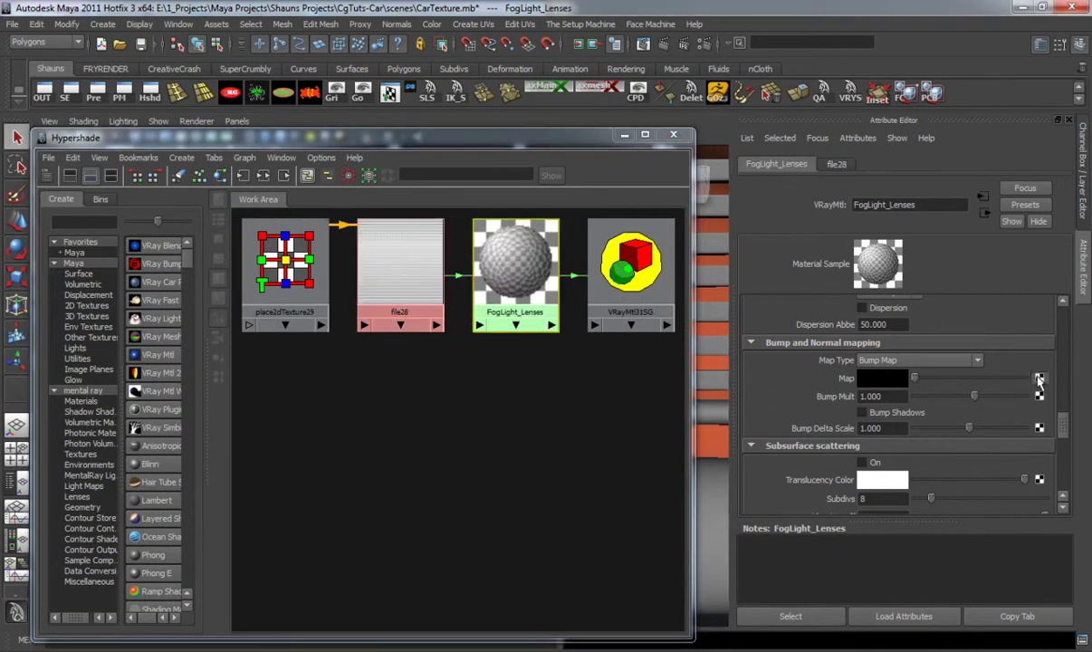
{"action": "left_click", "coordinate": [1039, 378]}
{"action": "left_click", "coordinate": [496, 276]}
Set the filter type of the FogLight_Lenses bump file texture to Off and load WhiteLense_NRM.jpg into it
{"action": "left_click", "coordinate": [882, 321]}
{"action": "left_click", "coordinate": [901, 336]}
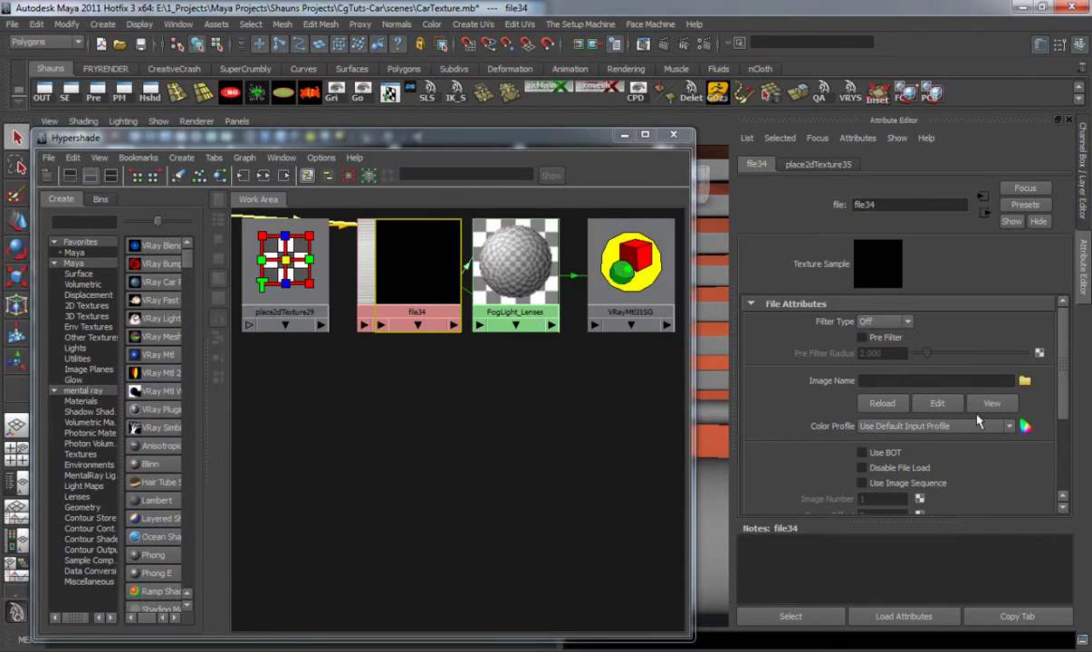
{"action": "left_click", "coordinate": [1023, 382]}
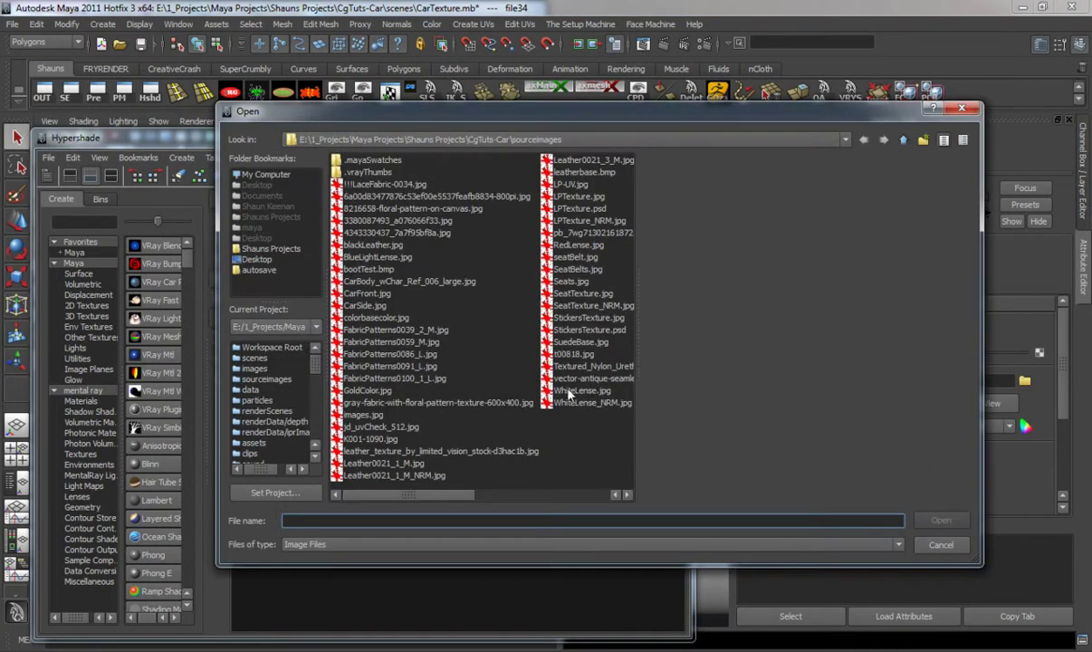
{"action": "left_click", "coordinate": [584, 402]}
{"action": "left_click", "coordinate": [937, 521]}
Set the Bump Mult of the FogLight_Lenses material to 0.25
{"action": "left_click", "coordinate": [521, 274]}
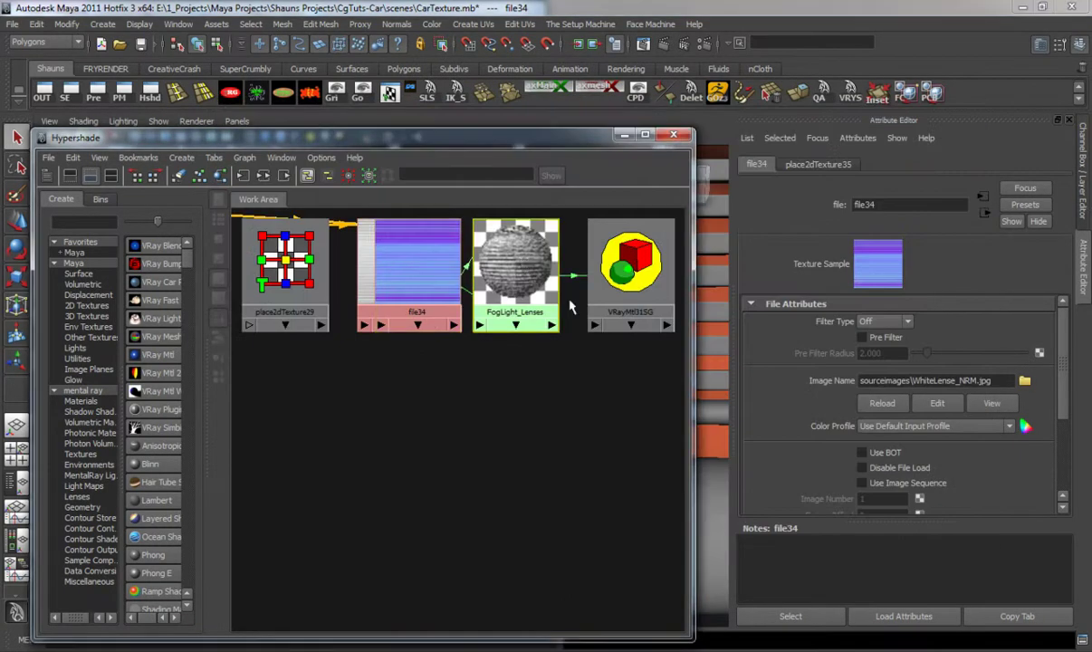
{"action": "left_click_drag", "start_coordinate": [889, 394], "coordinate": [823, 400]}
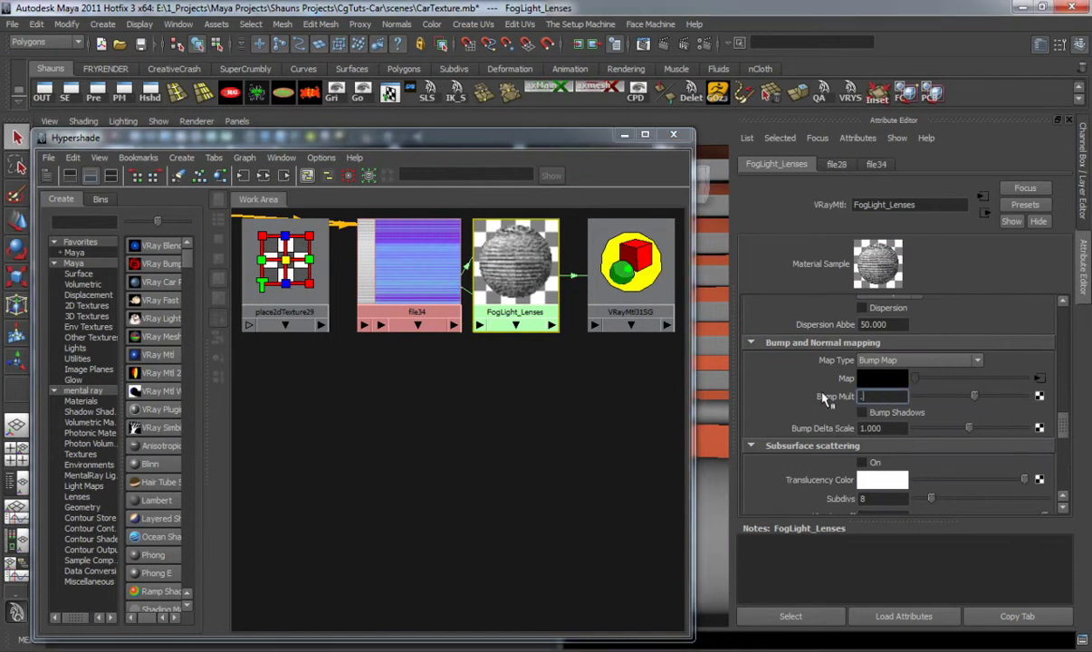
{"action": "type", "text": ".25"}
{"action": "key", "text": "Return"}
Select the red center of the FIAT badge on the car's front and graph its material network
{"action": "left_click_drag", "start_coordinate": [554, 142], "coordinate": [132, 155]}
{"action": "scroll", "coordinate": [425, 337], "scroll_direction": "down", "scroll_amount": 5}
{"action": "left_click_drag", "start_coordinate": [420, 340], "coordinate": [458, 365], "text": "alt"}
{"action": "middle_click_drag", "start_coordinate": [458, 364], "coordinate": [492, 400], "text": "alt"}
{"action": "right_click_drag", "start_coordinate": [492, 400], "coordinate": [622, 416], "text": "alt"}
{"action": "left_click_drag", "start_coordinate": [621, 416], "coordinate": [536, 300], "text": "alt"}
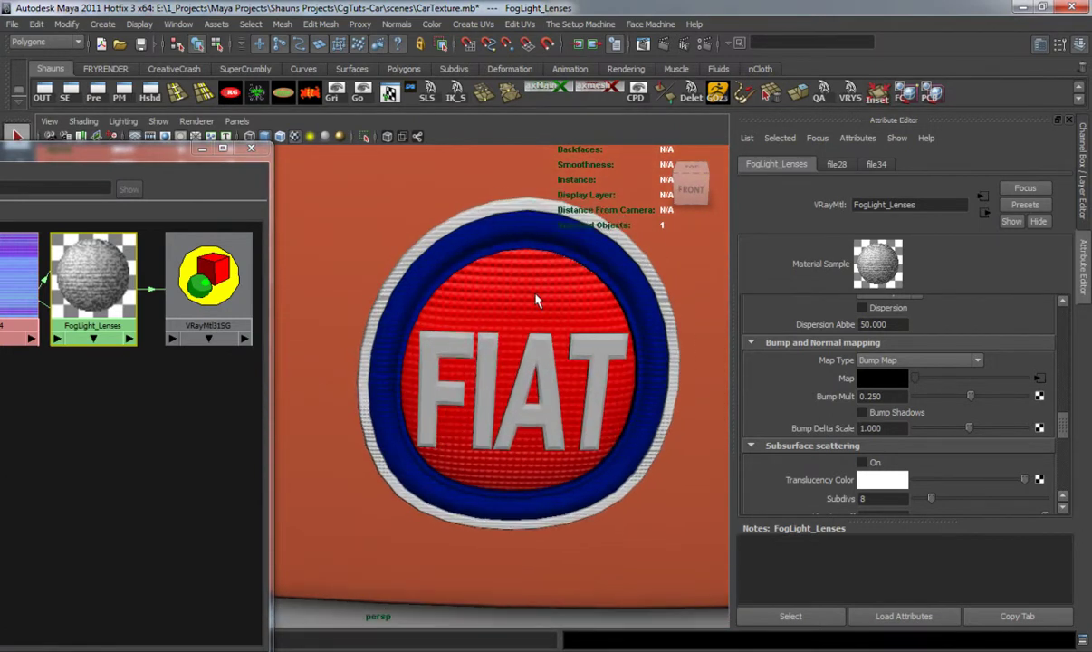
{"action": "left_click", "coordinate": [536, 301]}
{"action": "left_click_drag", "start_coordinate": [101, 147], "coordinate": [189, 163]}
{"action": "left_click", "coordinate": [256, 187]}
Select the objects that use the FiatLogo_Red material and inspect where they sit on the car
{"action": "right_click_drag", "start_coordinate": [545, 364], "coordinate": [531, 405], "text": "alt"}
{"action": "scroll", "coordinate": [531, 405], "scroll_direction": "down", "scroll_amount": 4}
{"action": "right_click_drag", "start_coordinate": [132, 280], "coordinate": [172, 279]}
{"action": "left_click_drag", "start_coordinate": [499, 334], "coordinate": [419, 429], "text": "alt"}
{"action": "middle_click_drag", "start_coordinate": [419, 429], "coordinate": [380, 385], "text": "alt"}
{"action": "right_click_drag", "start_coordinate": [380, 385], "coordinate": [598, 426], "text": "alt"}
{"action": "middle_click_drag", "start_coordinate": [586, 339], "coordinate": [563, 432], "text": "alt"}
{"action": "left_click_drag", "start_coordinate": [563, 432], "coordinate": [543, 432], "text": "alt"}
{"action": "right_click_drag", "start_coordinate": [543, 432], "coordinate": [416, 441], "text": "alt"}
{"action": "left_click_drag", "start_coordinate": [417, 440], "coordinate": [626, 440], "text": "alt"}
Set the filter type of the FiatLogo_Red material's RedLense.jpg file texture to Off and check its 2D placement attributes
{"action": "left_click", "coordinate": [171, 299]}
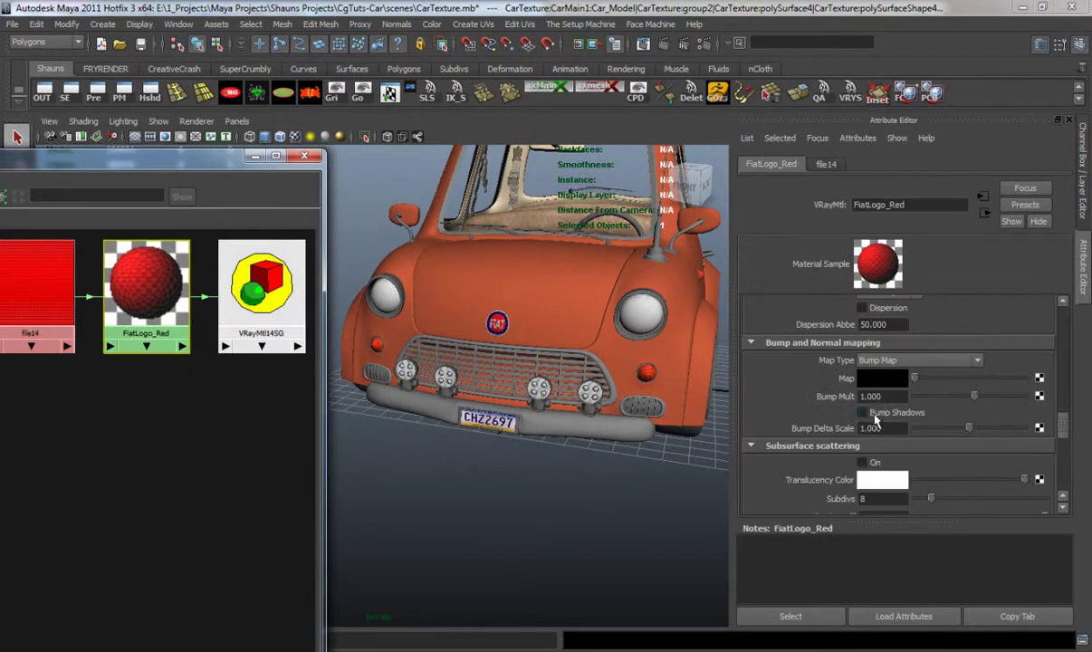
{"action": "left_click", "coordinate": [825, 167]}
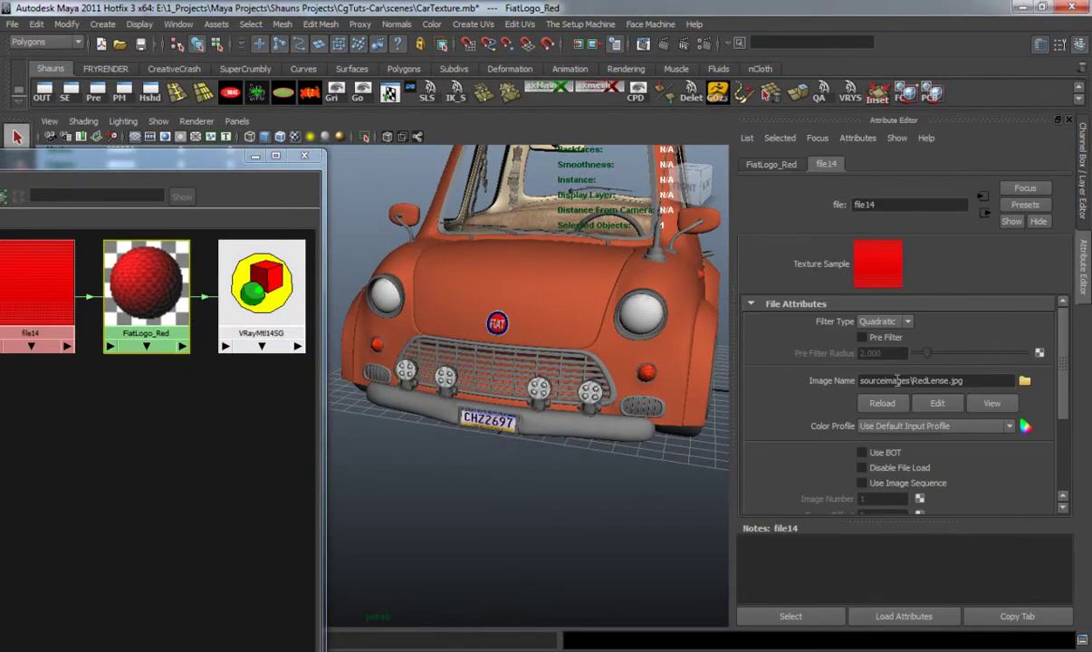
{"action": "scroll", "coordinate": [901, 398], "scroll_direction": "down", "scroll_amount": 3}
{"action": "scroll", "coordinate": [953, 407], "scroll_direction": "up", "scroll_amount": 3}
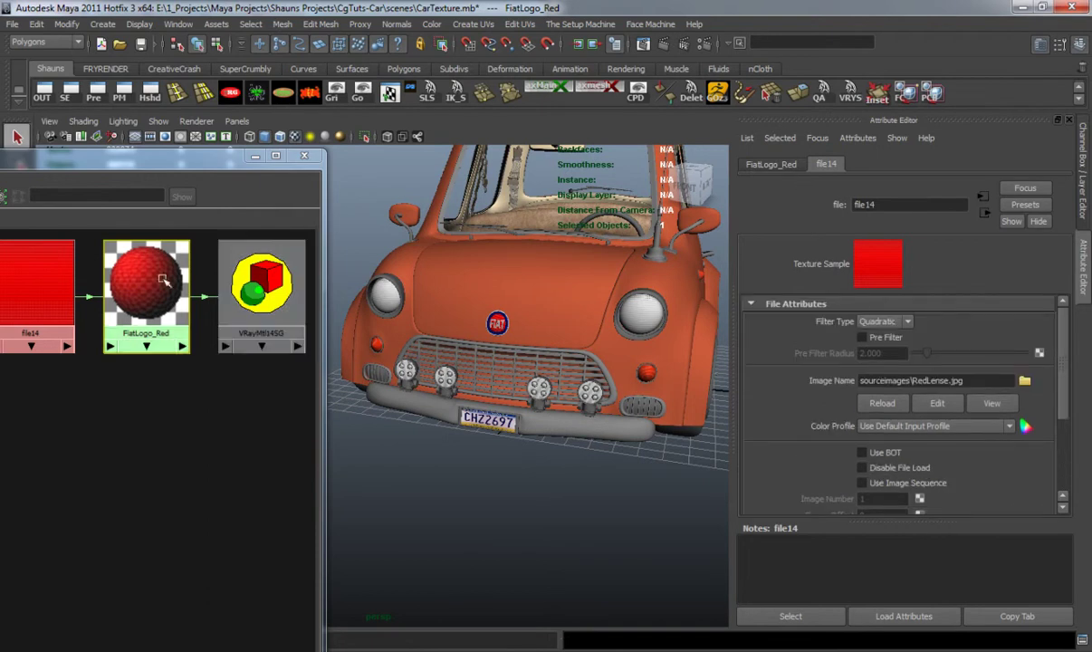
{"action": "left_click", "coordinate": [844, 322]}
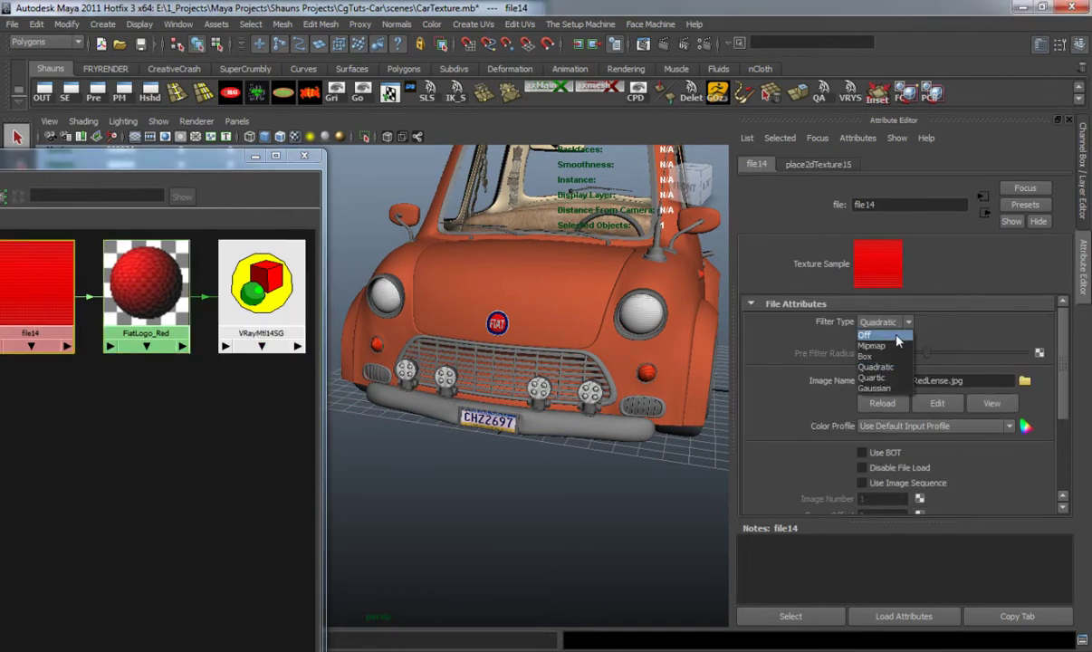
{"action": "left_click", "coordinate": [844, 315]}
{"action": "left_click", "coordinate": [811, 172]}
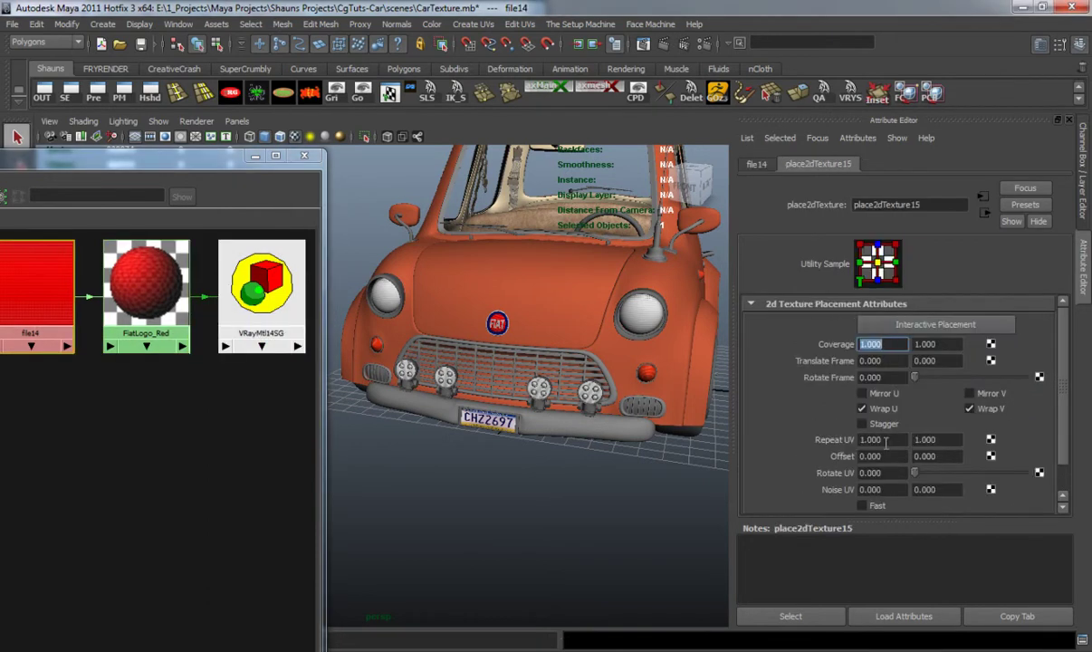
Connect a file texture to the FiatLogo_Red bump map and load WhiteLense_NRM.jpg into it
{"action": "left_click", "coordinate": [167, 308]}
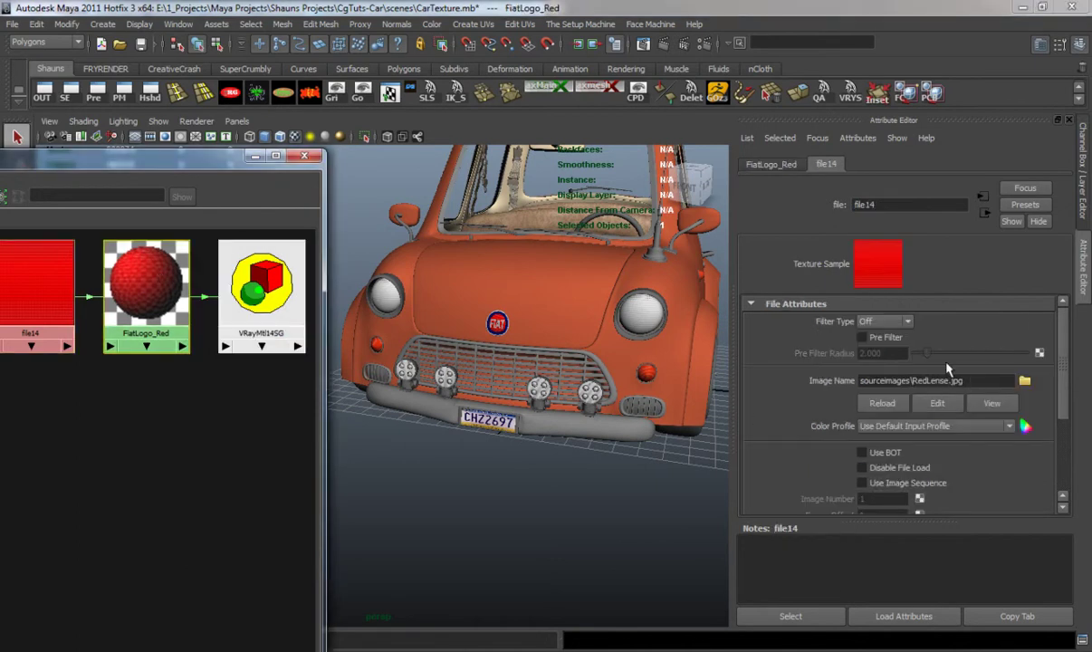
{"action": "left_click", "coordinate": [770, 163]}
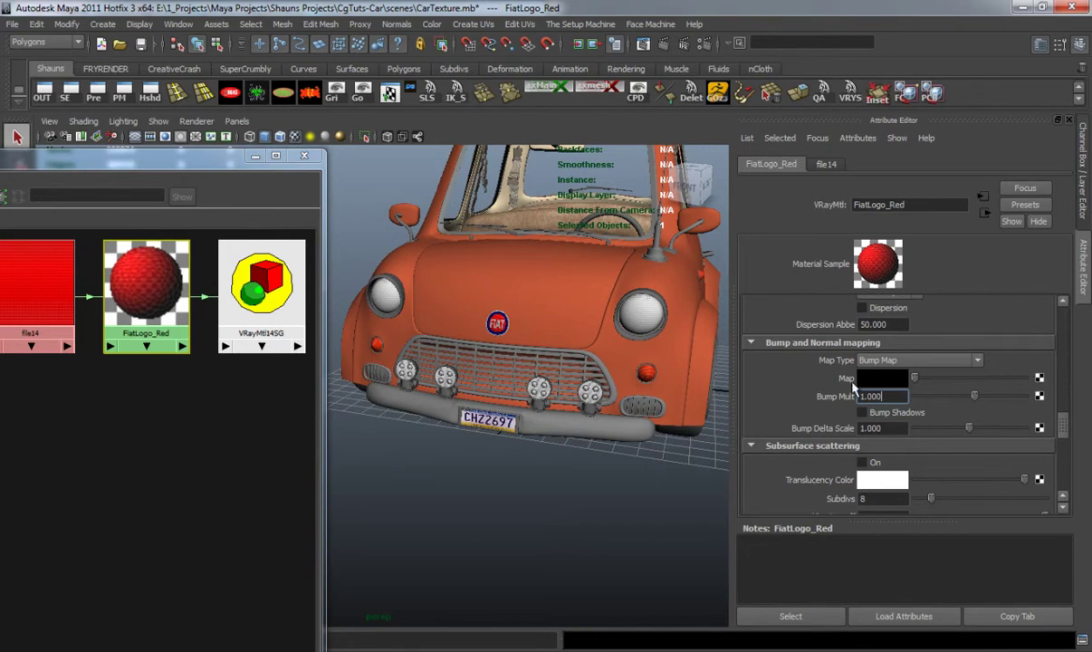
{"action": "left_click", "coordinate": [1038, 378]}
{"action": "left_click", "coordinate": [543, 276]}
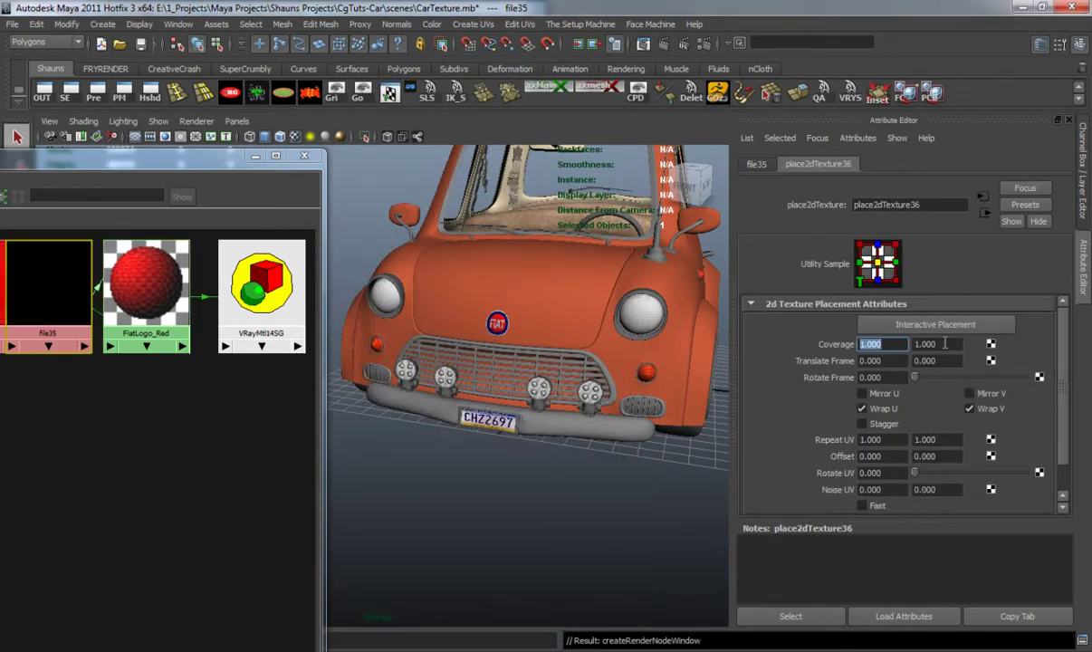
{"action": "left_click", "coordinate": [755, 163]}
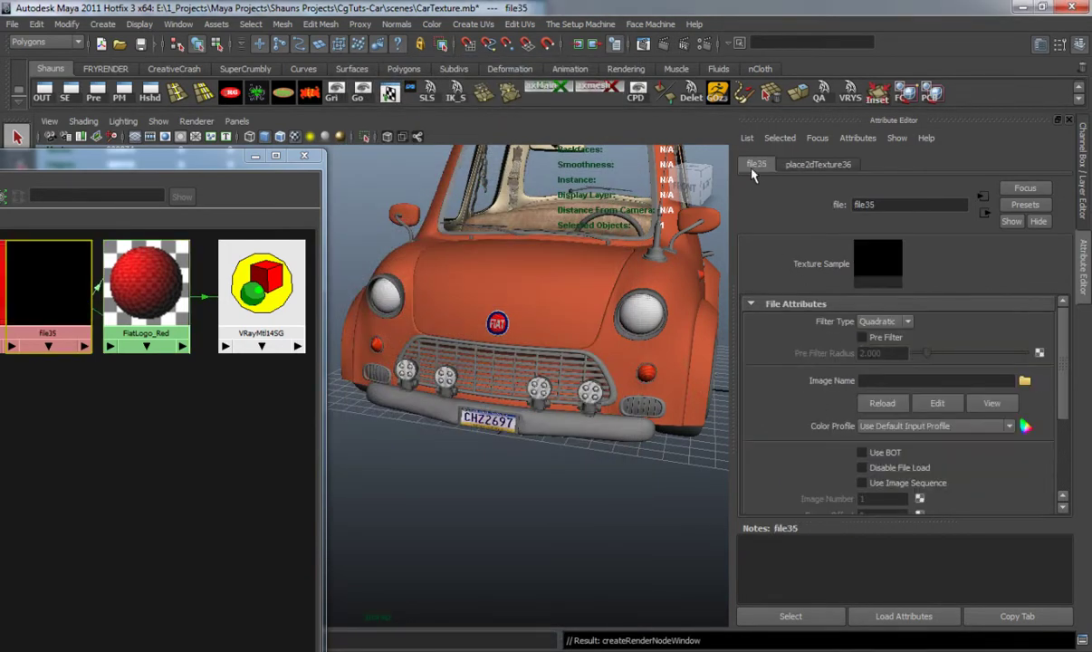
{"action": "left_click", "coordinate": [1023, 381]}
{"action": "left_click", "coordinate": [588, 401]}
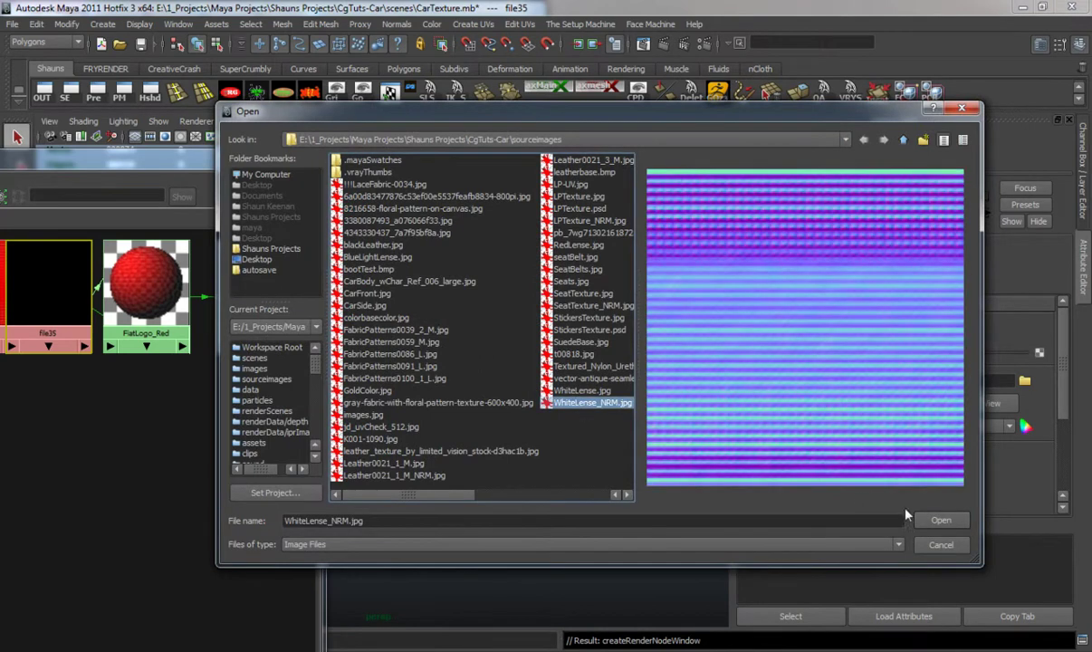
{"action": "left_click", "coordinate": [939, 520]}
Set the filter type of the badge's bump file texture to Off and reselect the FiatLogo_Red material
{"action": "left_click", "coordinate": [878, 322]}
{"action": "left_click", "coordinate": [840, 342]}
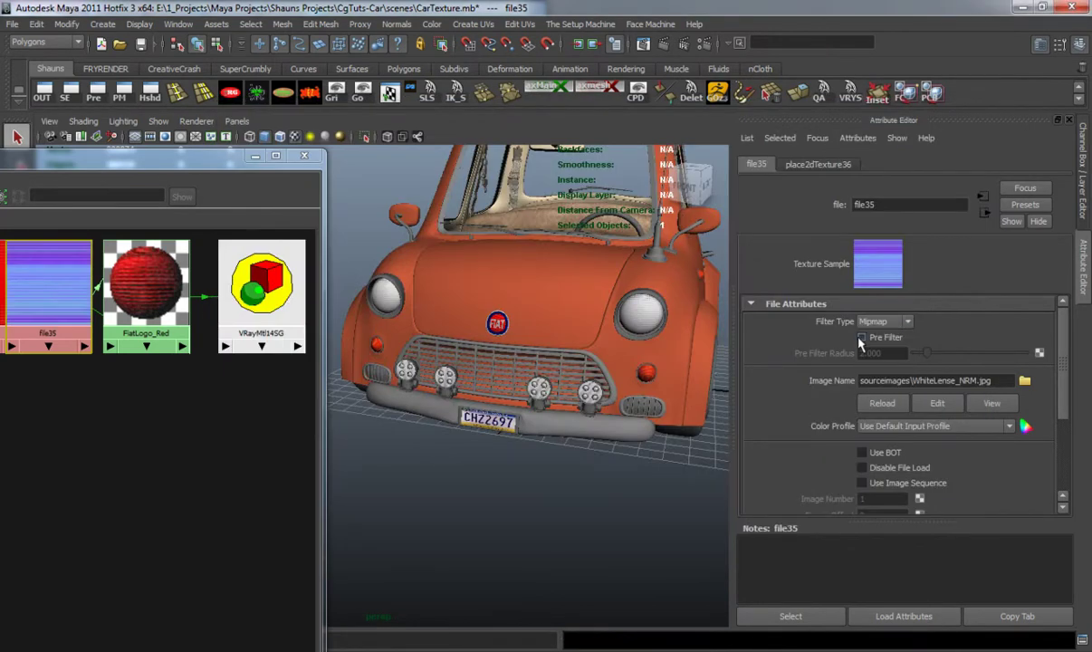
{"action": "left_click", "coordinate": [906, 324]}
{"action": "left_click", "coordinate": [883, 336]}
{"action": "left_click", "coordinate": [162, 263]}
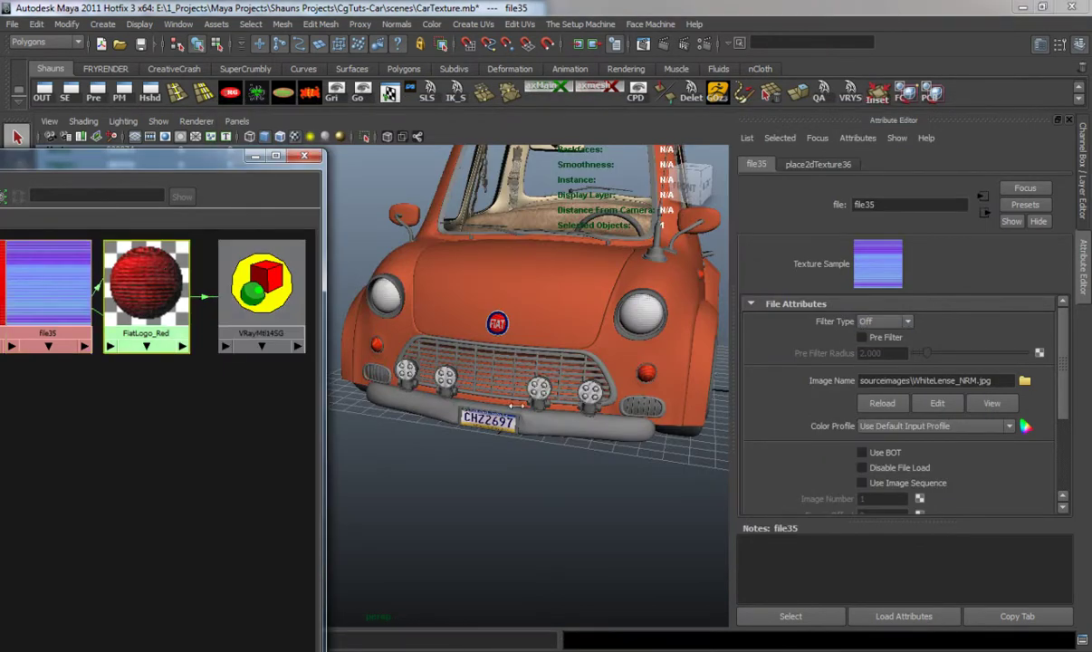
Set the bump multiplier of the FiatLogo_Red material to 0.2
{"action": "left_click_drag", "start_coordinate": [898, 395], "coordinate": [819, 398]}
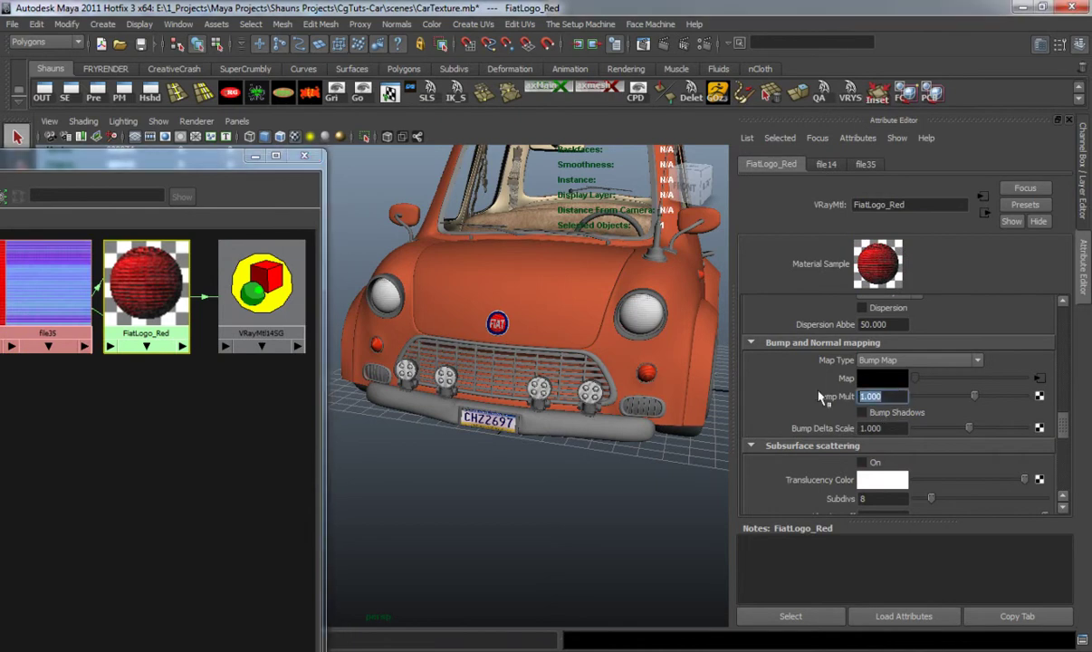
{"action": "type", "text": "0.200"}
{"action": "key", "text": "Return"}
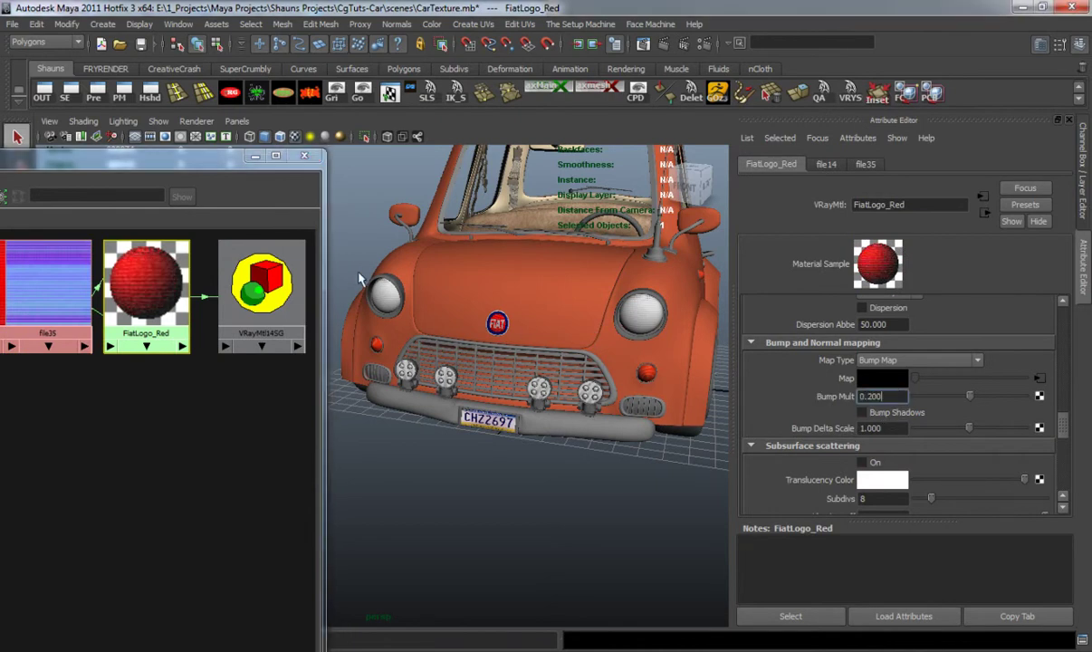
Select the blue ring of the FIAT badge and graph its material network in the Hypershade
{"action": "right_click_drag", "start_coordinate": [546, 339], "coordinate": [778, 351], "text": "alt"}
{"action": "middle_click_drag", "start_coordinate": [611, 263], "coordinate": [534, 373], "text": "alt"}
{"action": "left_click_drag", "start_coordinate": [534, 372], "coordinate": [534, 360], "text": "alt"}
{"action": "right_click_drag", "start_coordinate": [534, 360], "coordinate": [670, 374], "text": "alt"}
{"action": "middle_click_drag", "start_coordinate": [670, 374], "coordinate": [601, 398], "text": "alt"}
{"action": "right_click_drag", "start_coordinate": [572, 393], "coordinate": [637, 389], "text": "alt"}
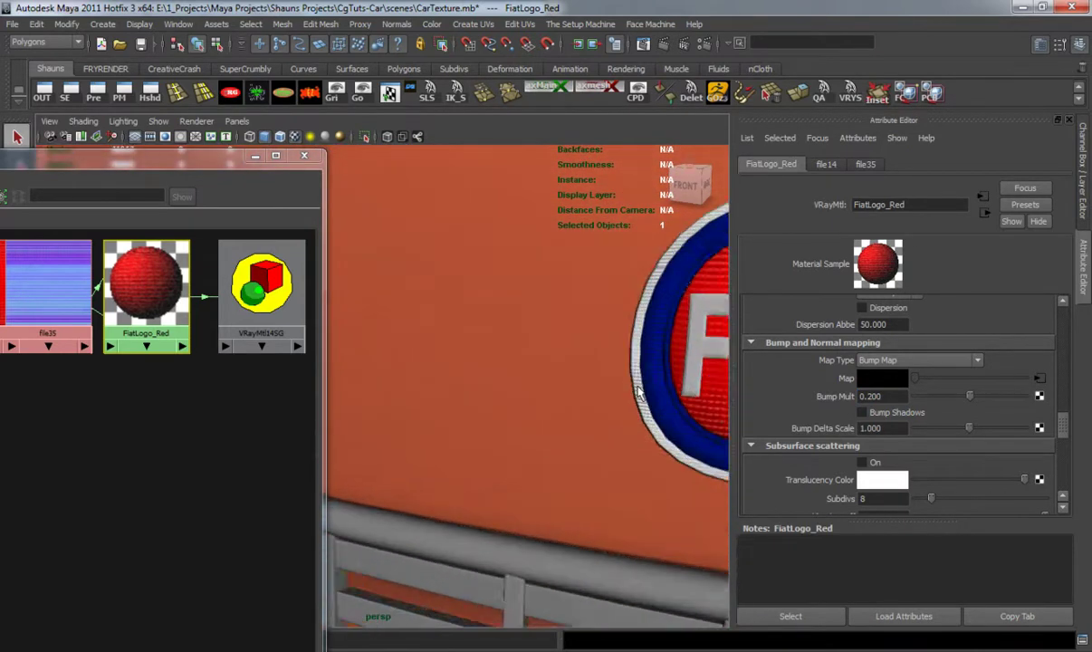
{"action": "middle_click_drag", "start_coordinate": [630, 391], "coordinate": [583, 400], "text": "alt"}
{"action": "right_click_drag", "start_coordinate": [582, 400], "coordinate": [591, 389], "text": "alt"}
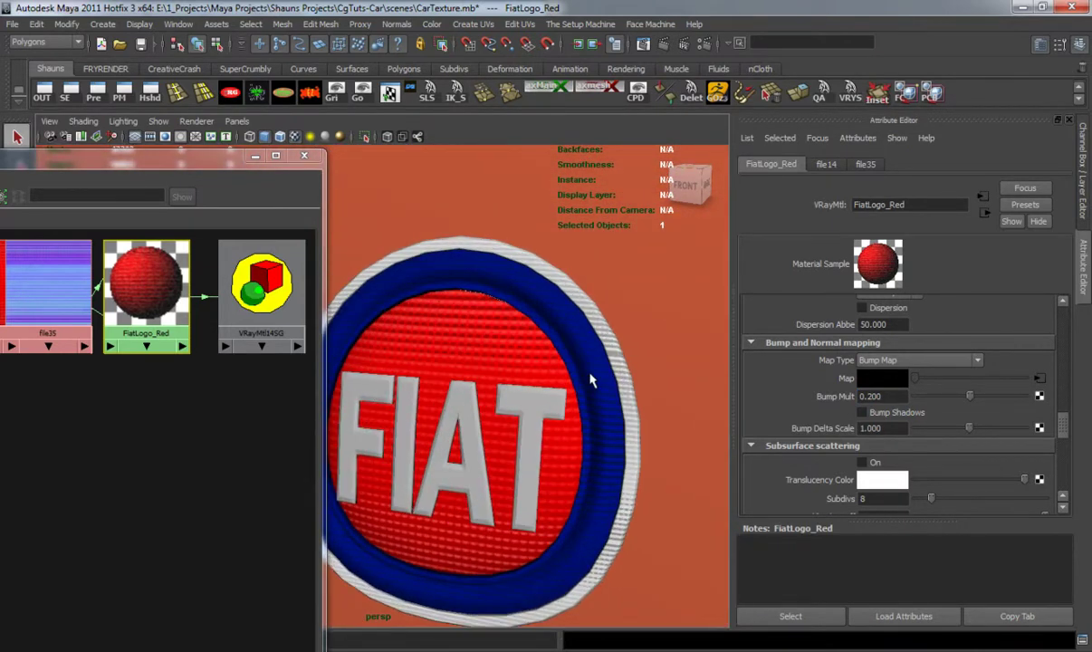
{"action": "left_click", "coordinate": [590, 380]}
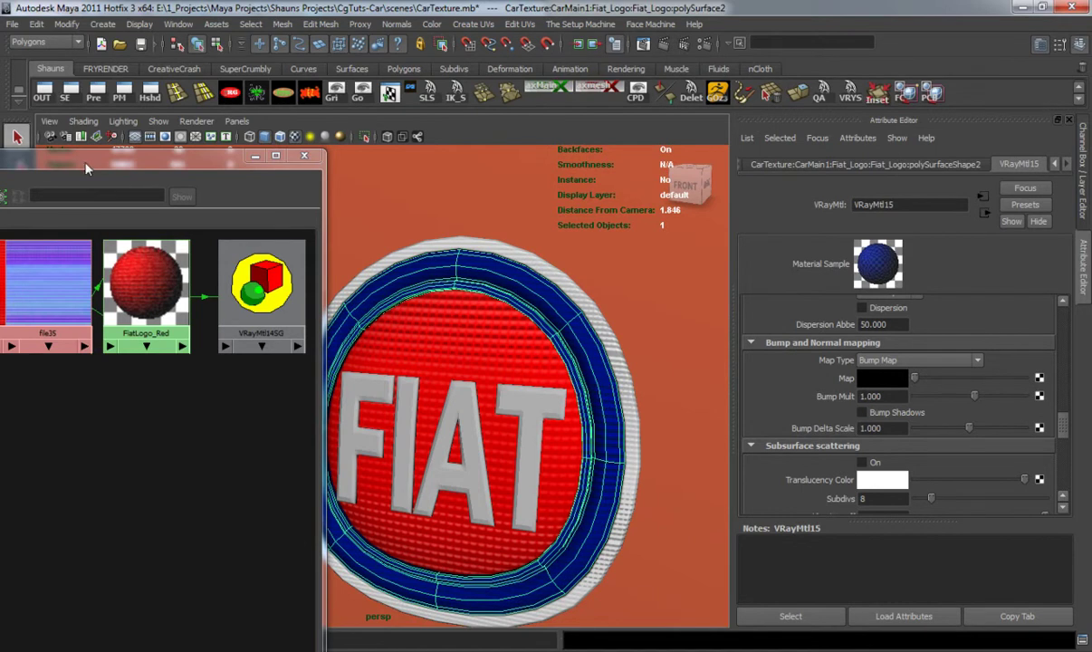
{"action": "left_click_drag", "start_coordinate": [84, 170], "coordinate": [298, 163]}
{"action": "left_click", "coordinate": [66, 193]}
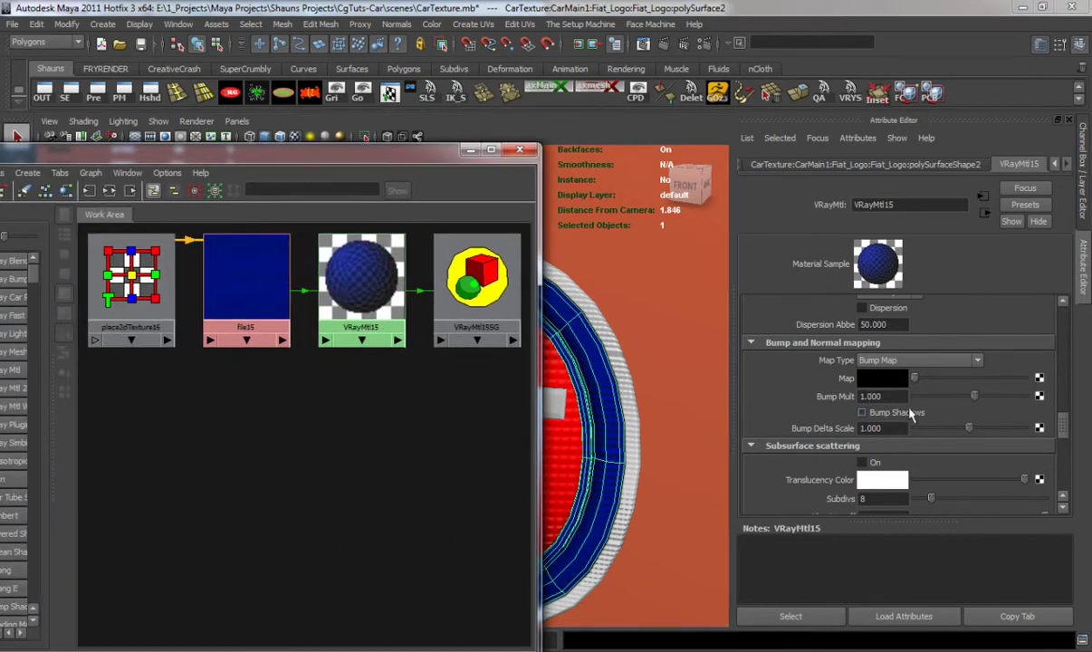
Connect a file texture to the VRayMtl15 bump map and load WhiteLense_NRM.jpg into it
{"action": "left_click", "coordinate": [1040, 377]}
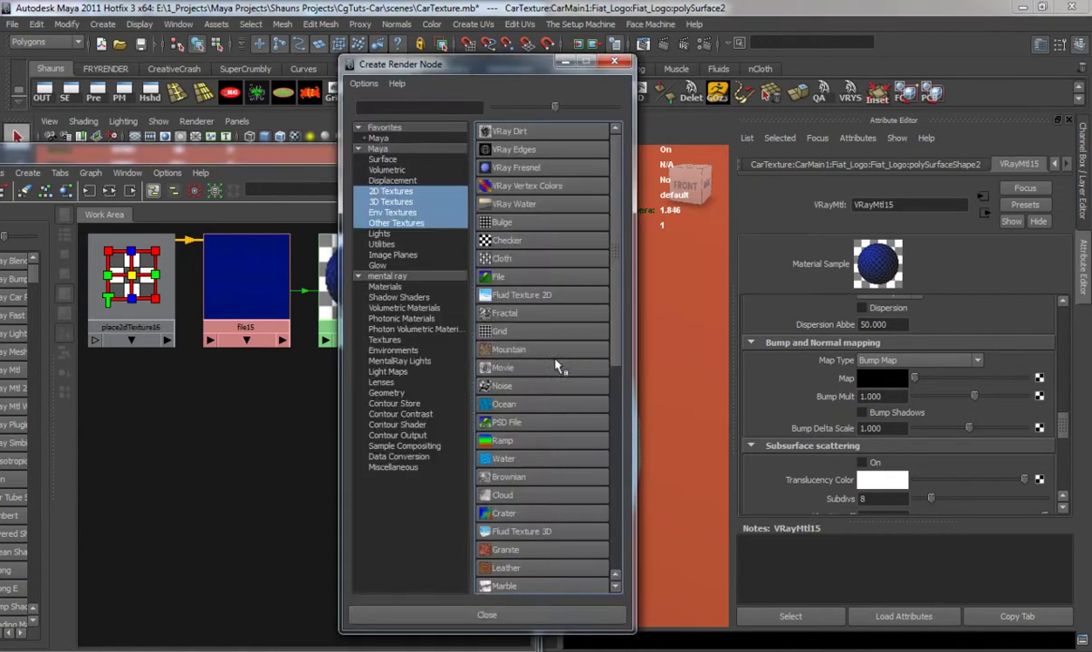
{"action": "left_click", "coordinate": [489, 279]}
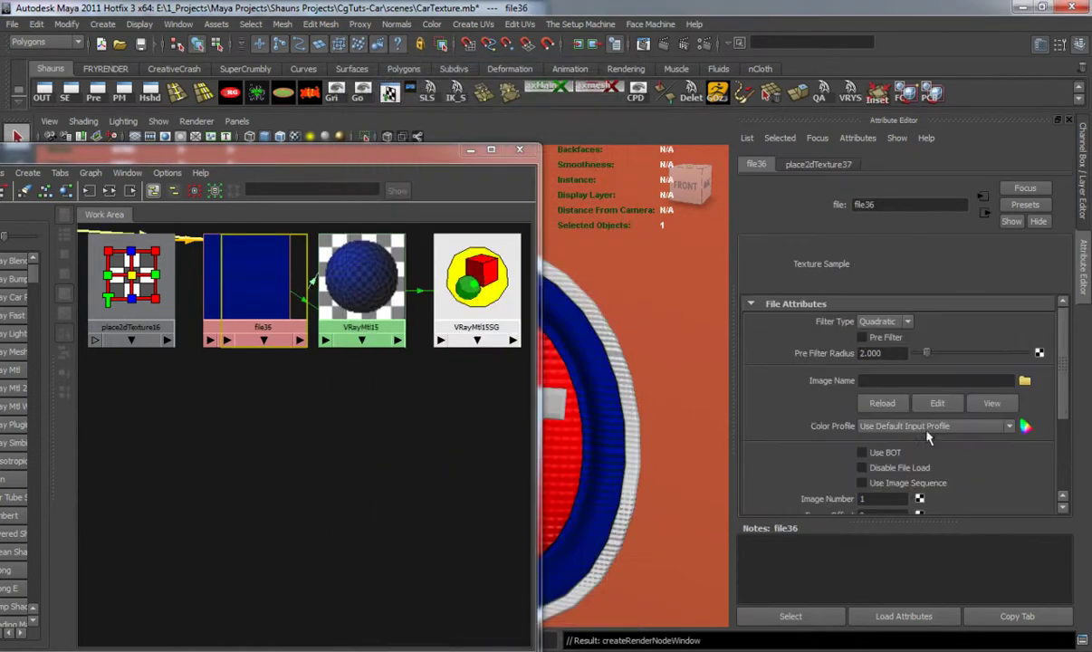
{"action": "left_click", "coordinate": [1023, 381]}
{"action": "left_click", "coordinate": [585, 403]}
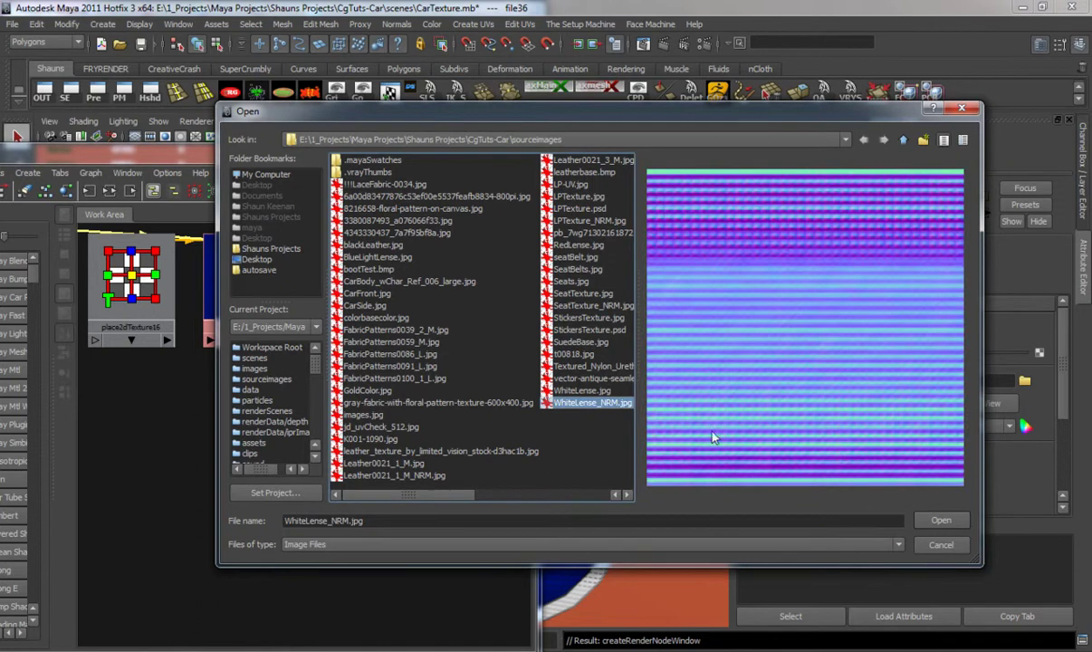
{"action": "left_click", "coordinate": [941, 520]}
Set the filter type of the blue ring's bump texture and the bump multiplier of VRayMtl15 to 0.25
{"action": "left_click", "coordinate": [883, 321]}
{"action": "left_click", "coordinate": [832, 312]}
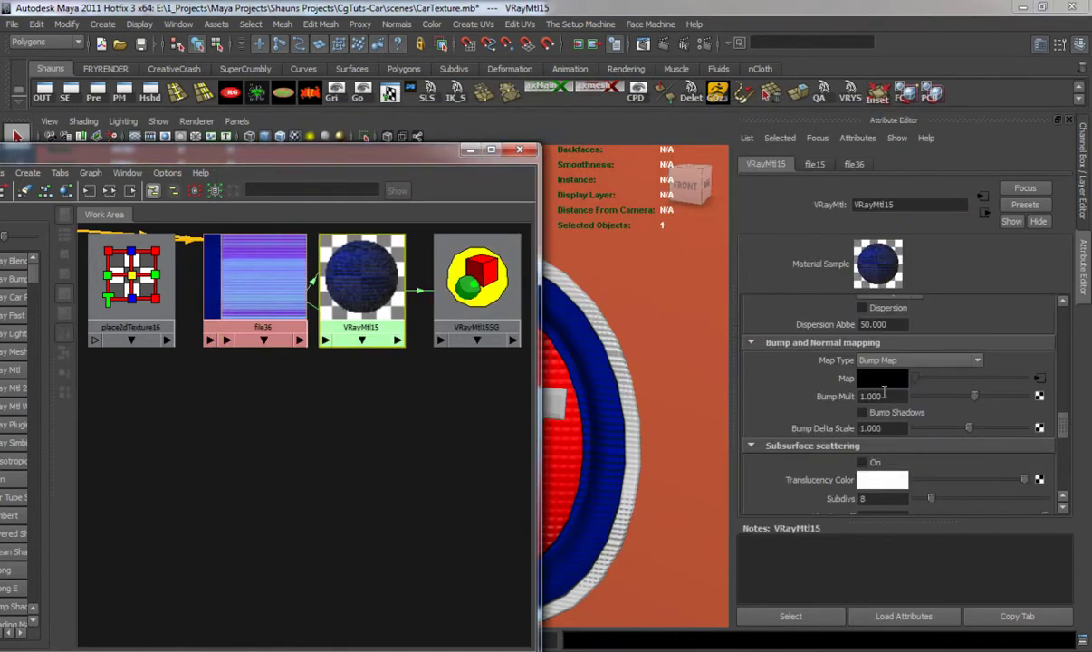
{"action": "left_click", "coordinate": [884, 396]}
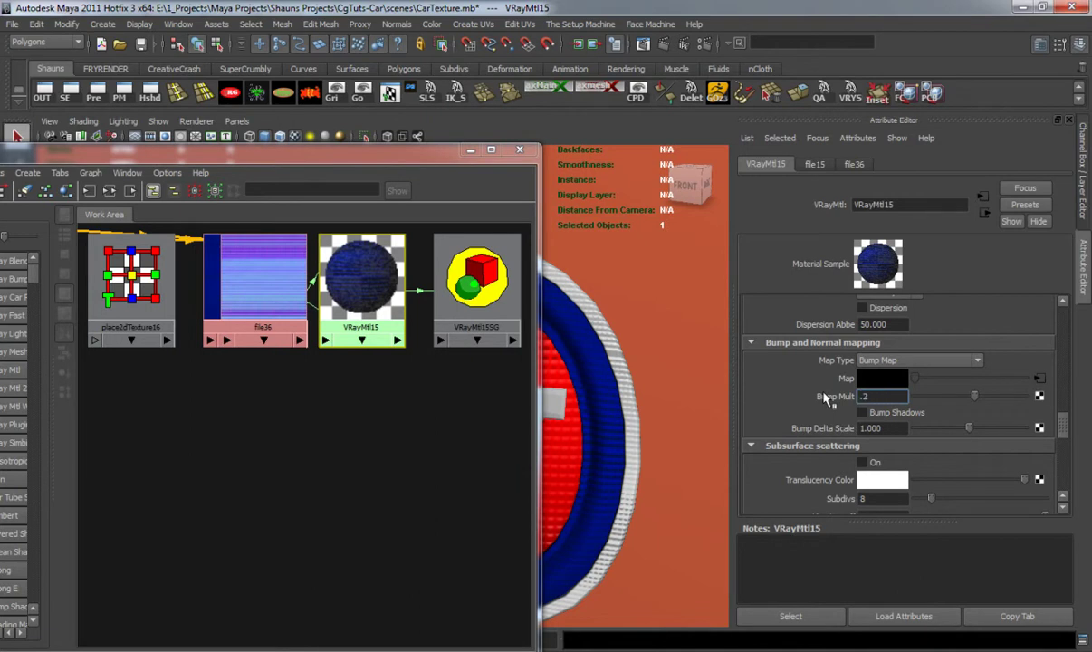
{"action": "key", "text": "Return"}
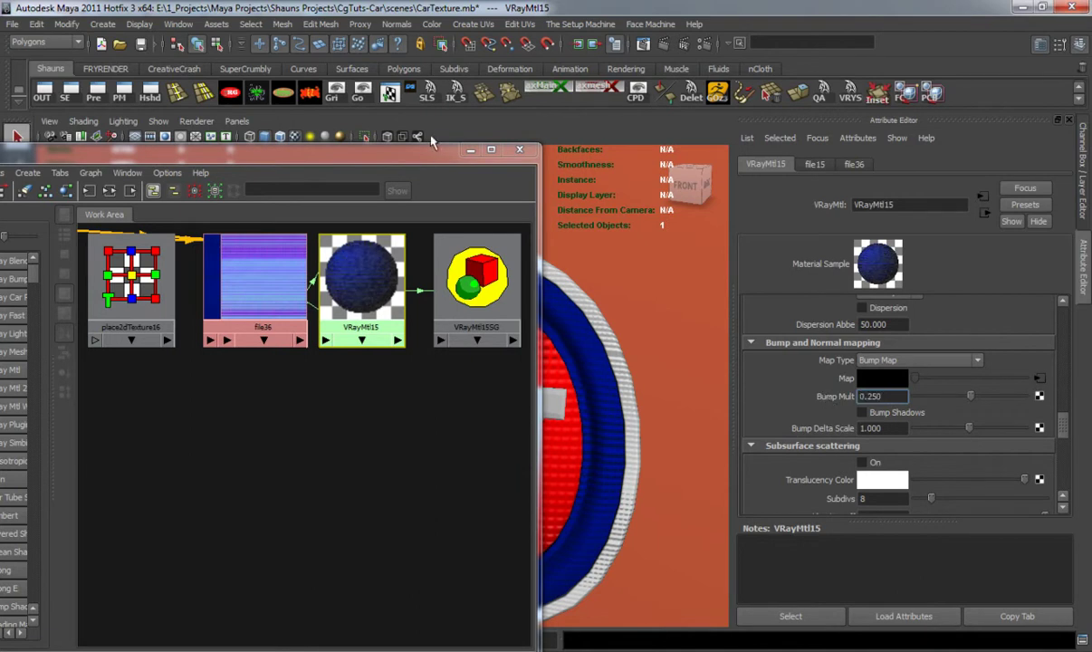
Select the white outer ring of the FIAT badge and graph its material network in the Hypershade
{"action": "left_click_drag", "start_coordinate": [426, 145], "coordinate": [223, 196]}
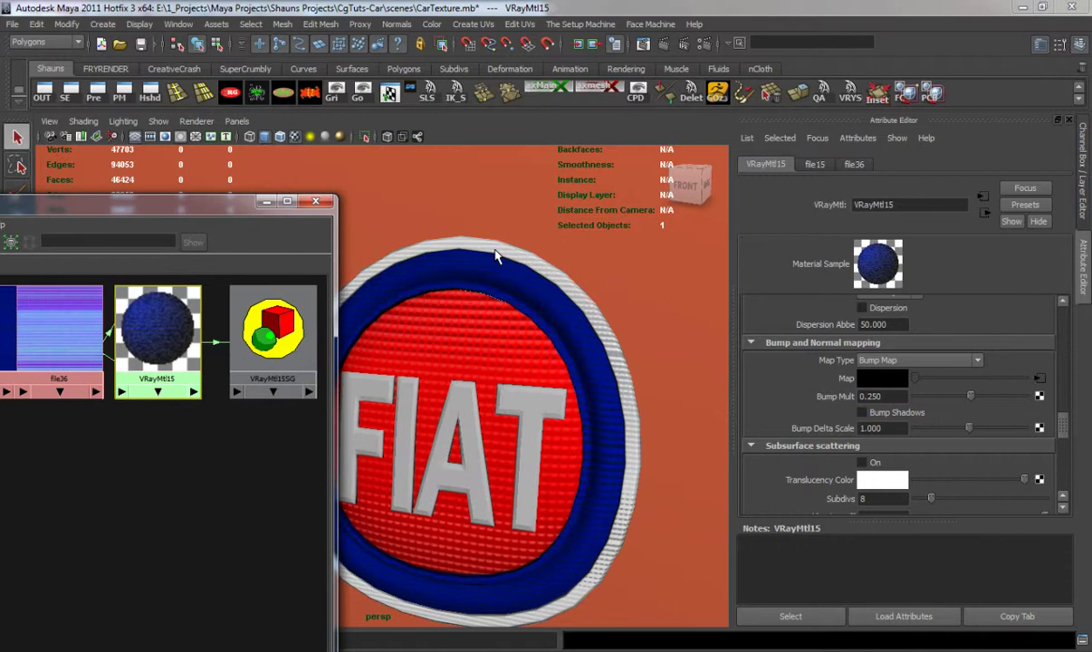
{"action": "left_click", "coordinate": [521, 302]}
{"action": "left_click_drag", "start_coordinate": [100, 200], "coordinate": [351, 164]}
{"action": "left_click", "coordinate": [113, 205]}
Connect a file texture with filter type Off to the VRayMtl16 bump map and load WhiteLense_NRM.jpg into it
{"action": "left_click", "coordinate": [391, 301]}
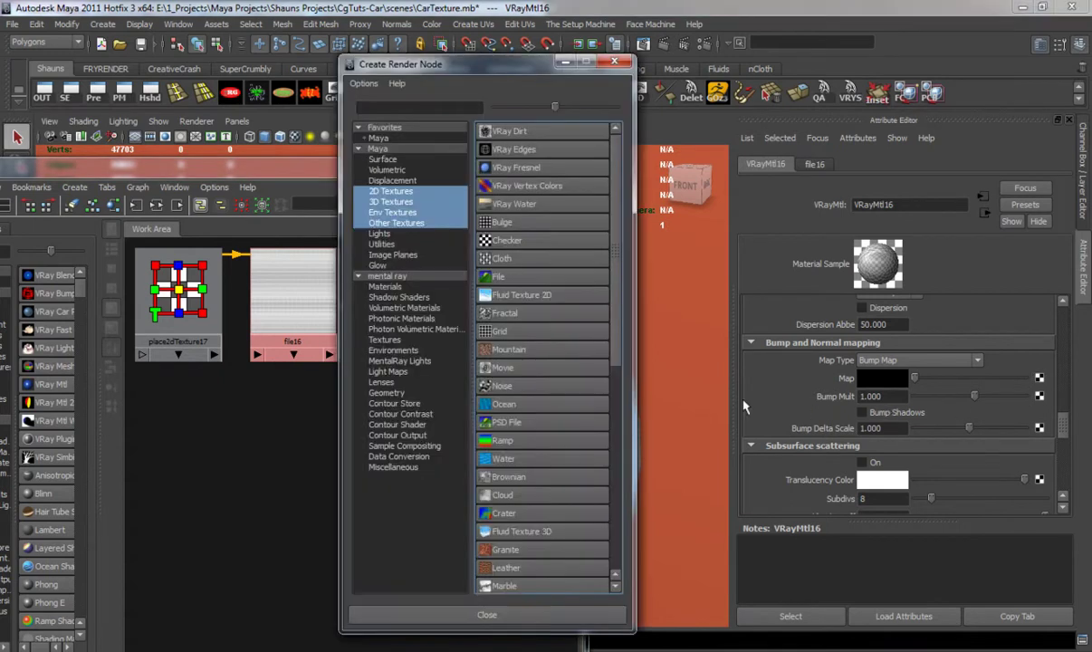
{"action": "left_click", "coordinate": [500, 277]}
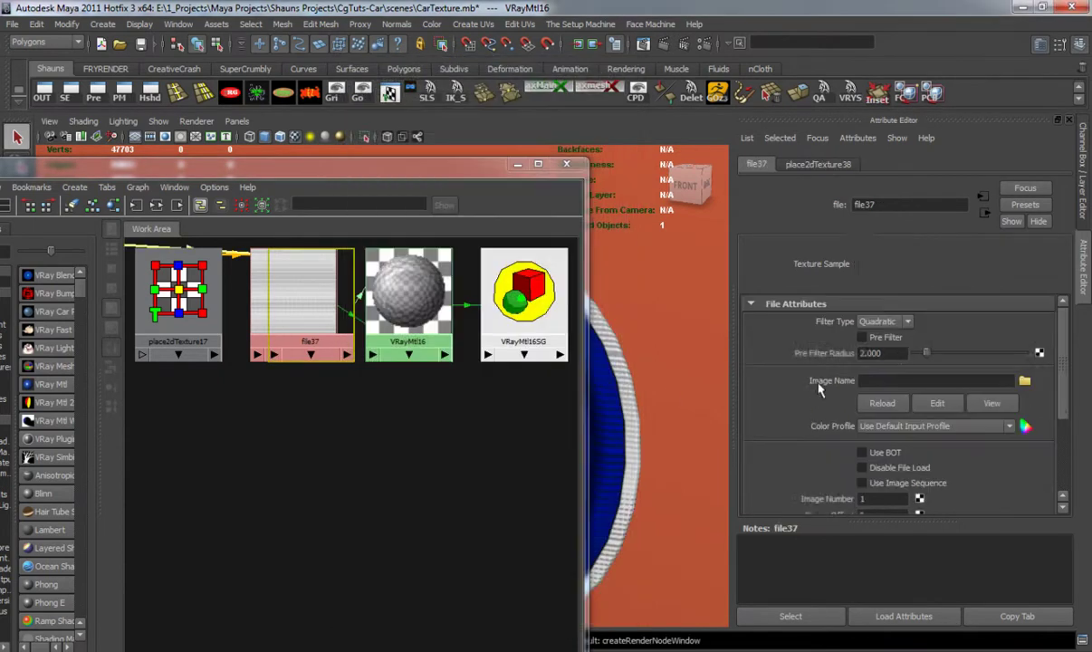
{"action": "left_click", "coordinate": [887, 321]}
{"action": "left_click", "coordinate": [873, 333]}
{"action": "left_click", "coordinate": [1024, 381]}
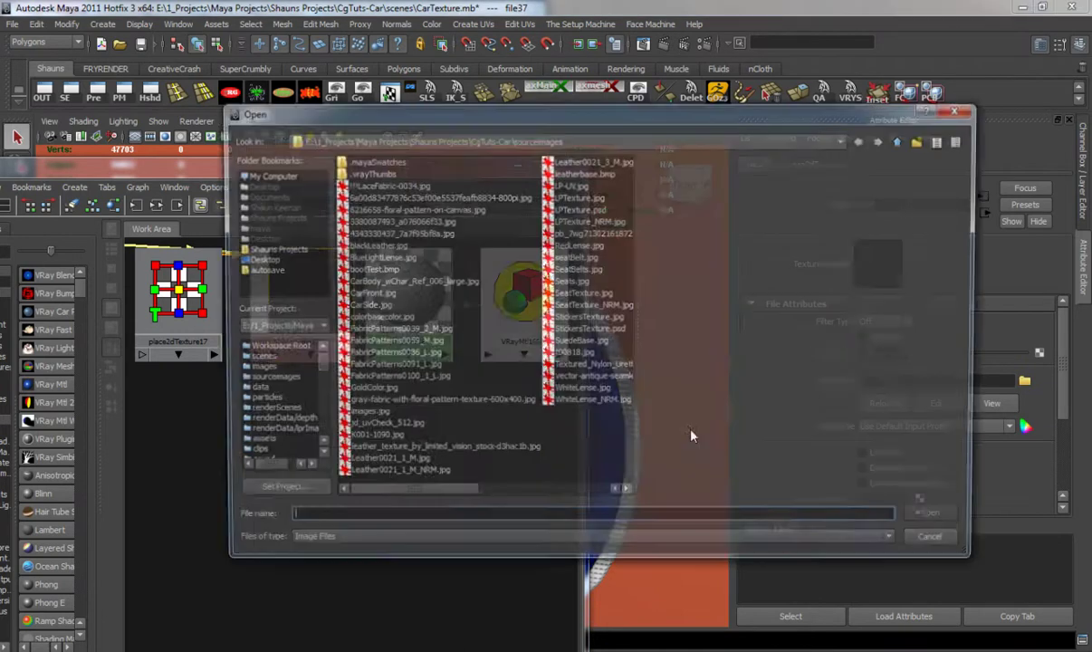
{"action": "left_click", "coordinate": [593, 402]}
{"action": "left_click", "coordinate": [937, 522]}
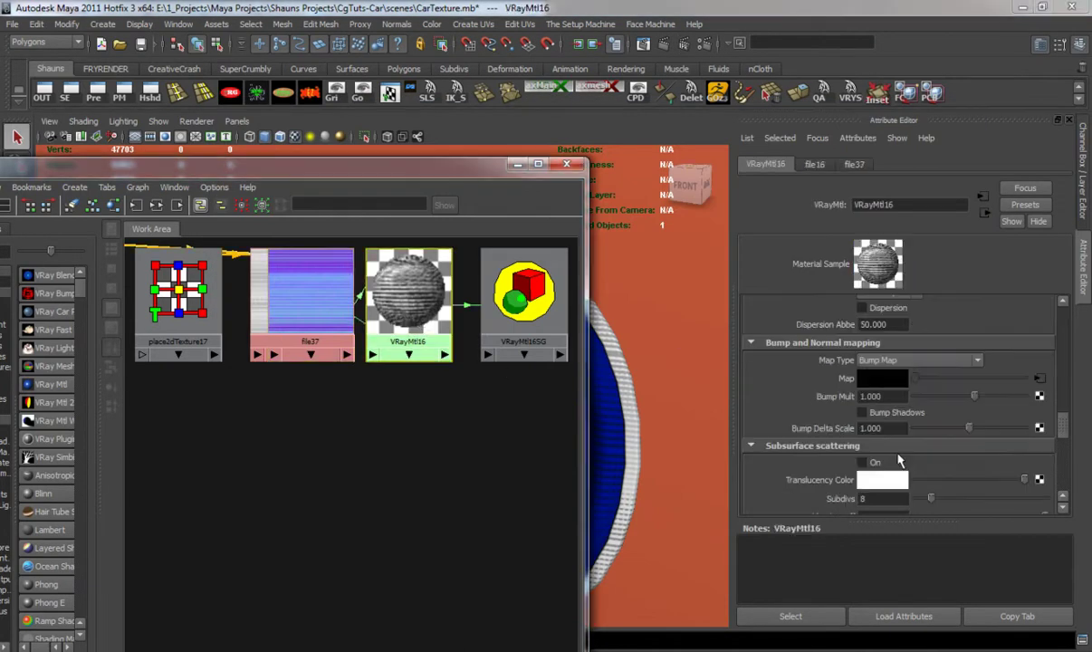
Set the bump multiplier of the VRayMtl16 material to 0.2
{"action": "left_click_drag", "start_coordinate": [885, 396], "coordinate": [822, 400]}
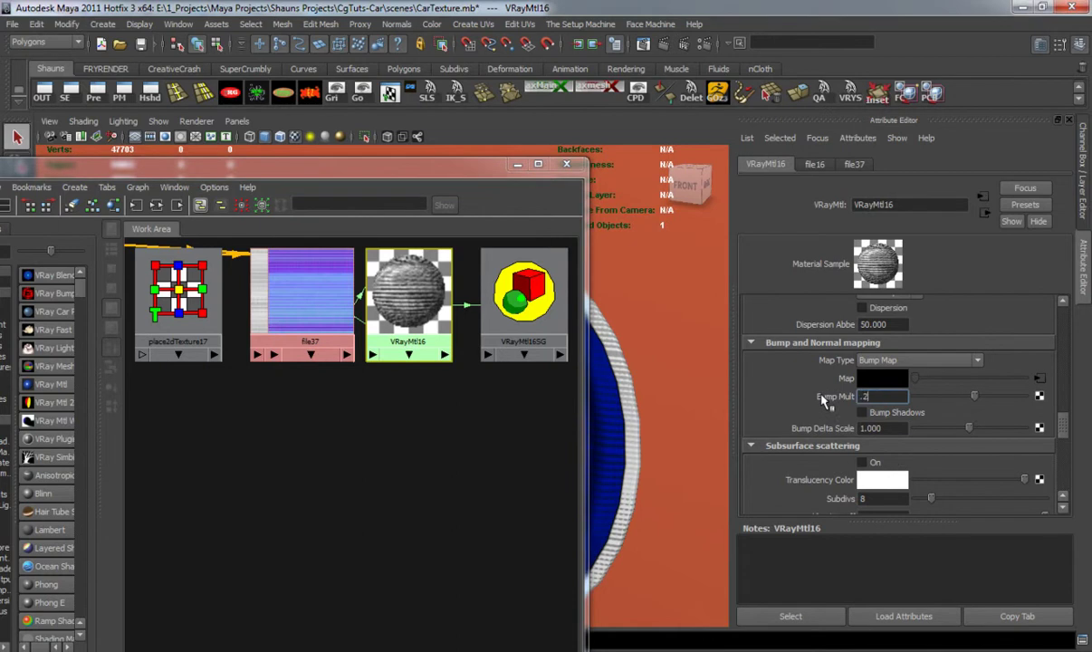
{"action": "type", "text": ".2"}
{"action": "key", "text": "Return"}
Select the small red lamp on the car's side above the front wheel and graph its material network to check its bump settings
{"action": "left_click_drag", "start_coordinate": [398, 165], "coordinate": [130, 177]}
{"action": "scroll", "coordinate": [595, 445], "scroll_direction": "down", "scroll_amount": 6}
{"action": "left_click_drag", "start_coordinate": [430, 455], "coordinate": [563, 463], "text": "alt"}
{"action": "middle_click_drag", "start_coordinate": [563, 463], "coordinate": [612, 563], "text": "alt"}
{"action": "left_click_drag", "start_coordinate": [471, 445], "coordinate": [430, 459], "text": "alt"}
{"action": "scroll", "coordinate": [413, 493], "scroll_direction": "up", "scroll_amount": 3}
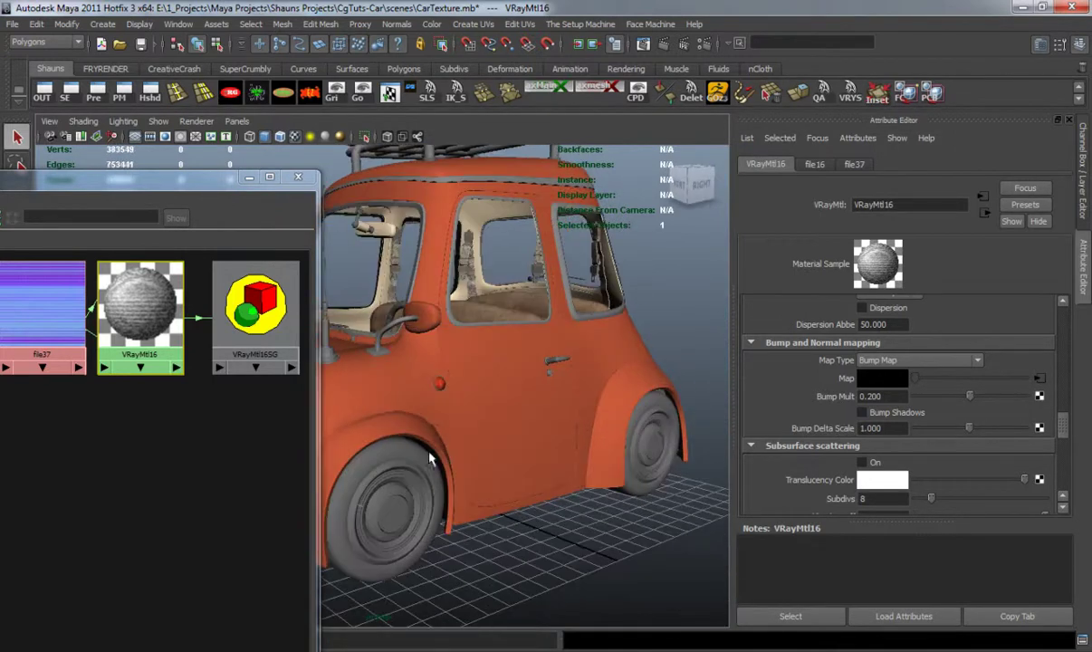
{"action": "left_click", "coordinate": [440, 384]}
{"action": "left_click_drag", "start_coordinate": [171, 176], "coordinate": [73, 176]}
{"action": "left_click", "coordinate": [183, 204]}
Move the glass lens of the headlight above the red front lamp sideways out of its housing
{"action": "left_click_drag", "start_coordinate": [470, 367], "coordinate": [548, 356], "text": "alt"}
{"action": "middle_click_drag", "start_coordinate": [524, 368], "coordinate": [480, 441], "text": "alt"}
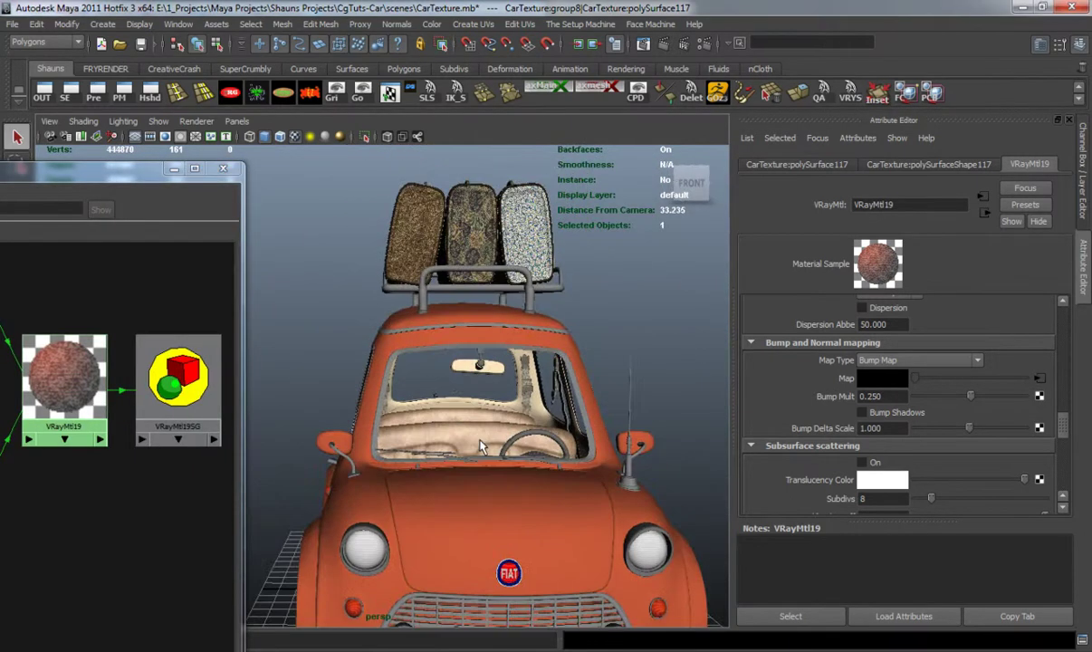
{"action": "left_click_drag", "start_coordinate": [479, 446], "coordinate": [455, 444], "text": "alt"}
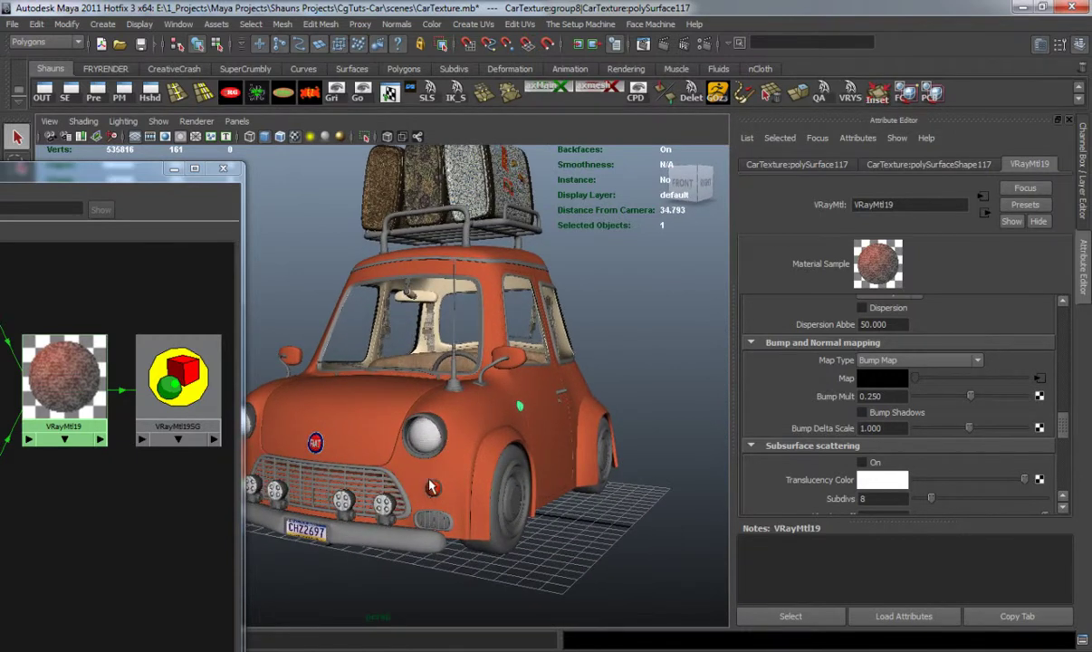
{"action": "right_click_drag", "start_coordinate": [428, 482], "coordinate": [475, 500], "text": "alt"}
{"action": "middle_click_drag", "start_coordinate": [476, 499], "coordinate": [471, 366], "text": "alt"}
{"action": "left_click_drag", "start_coordinate": [471, 367], "coordinate": [555, 384], "text": "alt"}
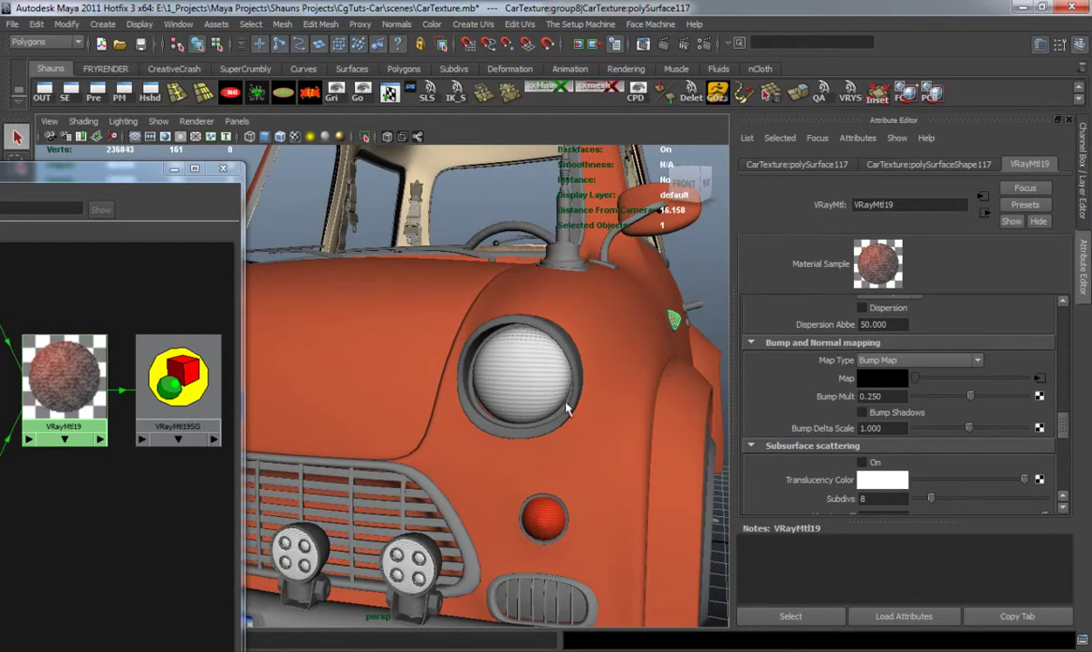
{"action": "left_click", "coordinate": [549, 399]}
{"action": "key", "text": "w"}
{"action": "left_click_drag", "start_coordinate": [623, 380], "coordinate": [765, 403]}
Select the small plane inside the opened headlight and graph its material network in the Hypershade
{"action": "left_click", "coordinate": [494, 412]}
{"action": "left_click_drag", "start_coordinate": [119, 170], "coordinate": [236, 178]}
{"action": "left_click", "coordinate": [197, 187]}
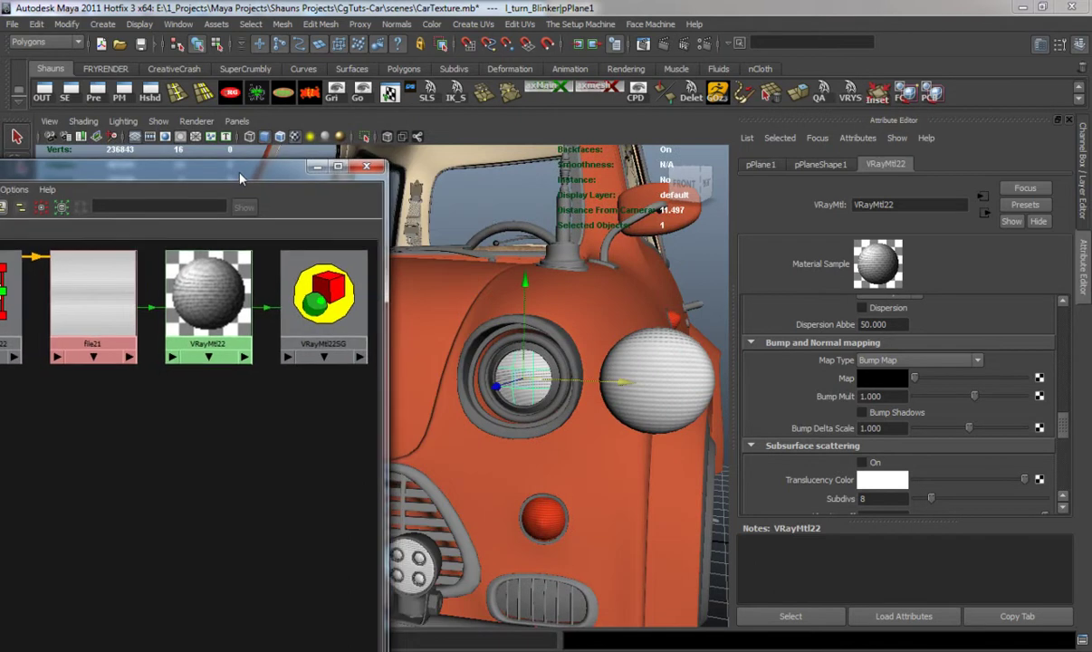
Reselect the displaced headlight lens and review the bump and refraction settings of its VRayMtl21 material
{"action": "left_click", "coordinate": [667, 366]}
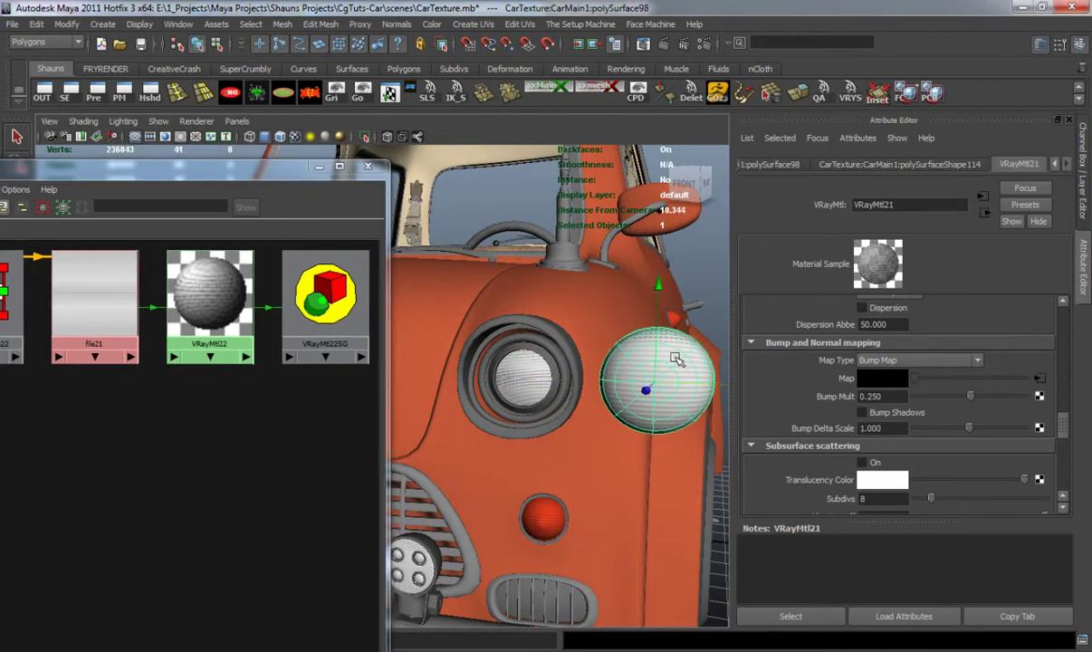
{"action": "scroll", "coordinate": [886, 382], "scroll_direction": "up", "scroll_amount": 5}
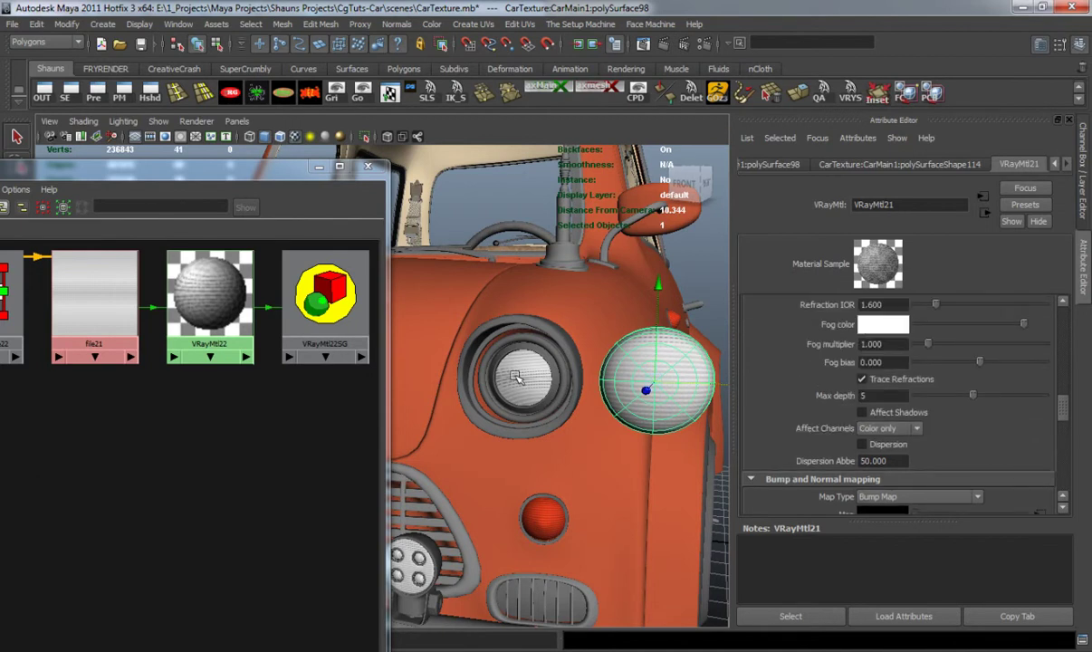
{"action": "scroll", "coordinate": [548, 390], "scroll_direction": "down", "scroll_amount": 8}
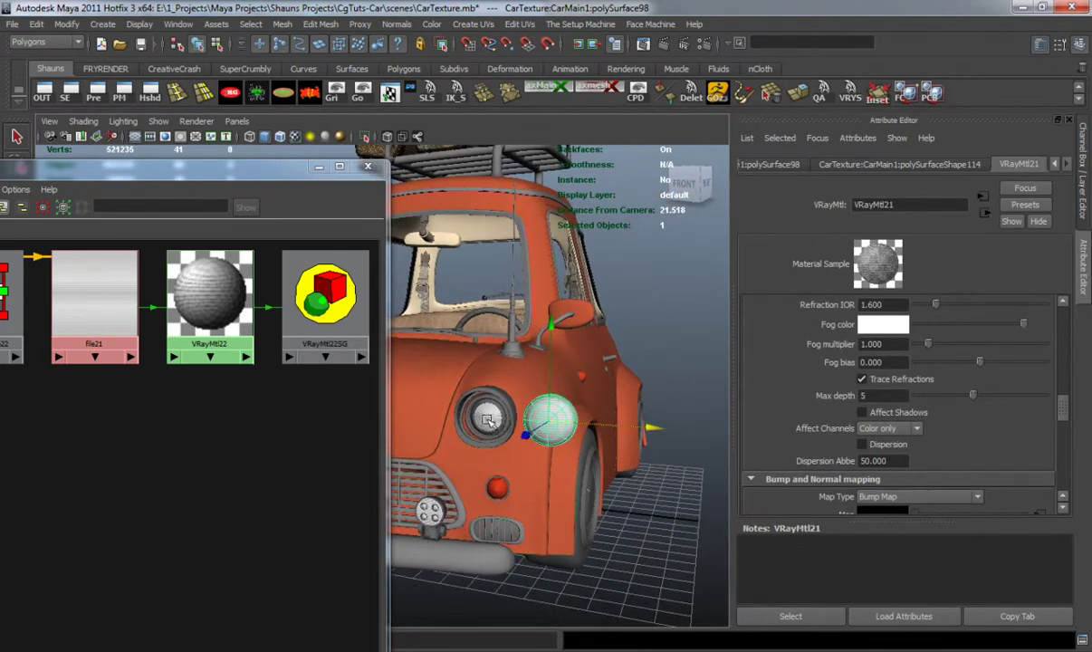
{"action": "right_click_drag", "start_coordinate": [376, 419], "coordinate": [353, 397], "text": "alt"}
{"action": "middle_click_drag", "start_coordinate": [408, 385], "coordinate": [526, 458], "text": "alt"}
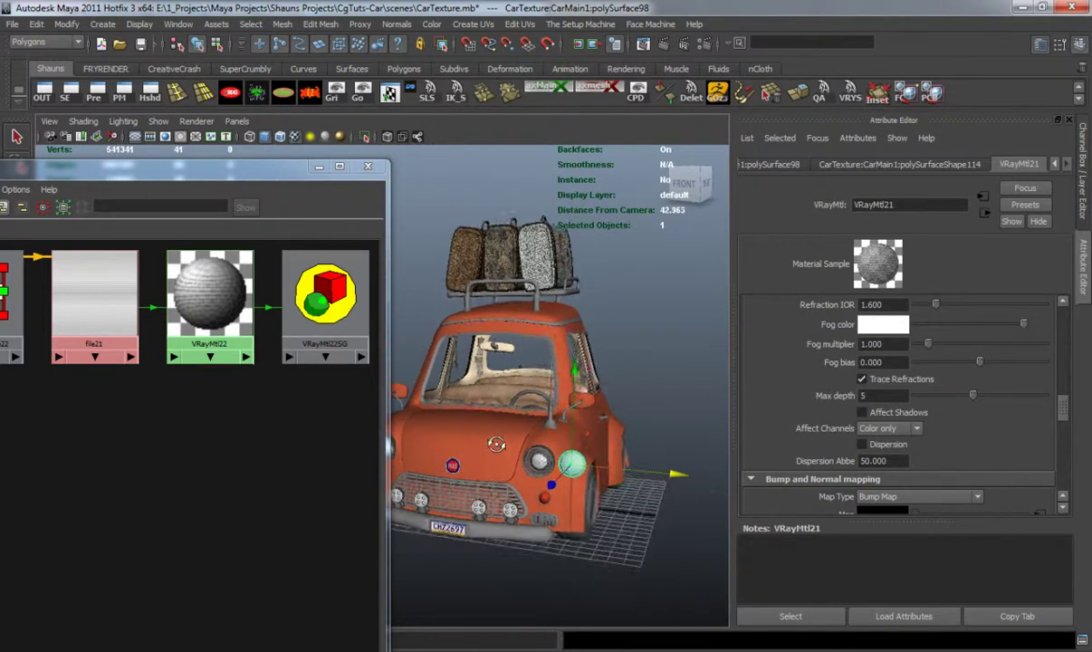